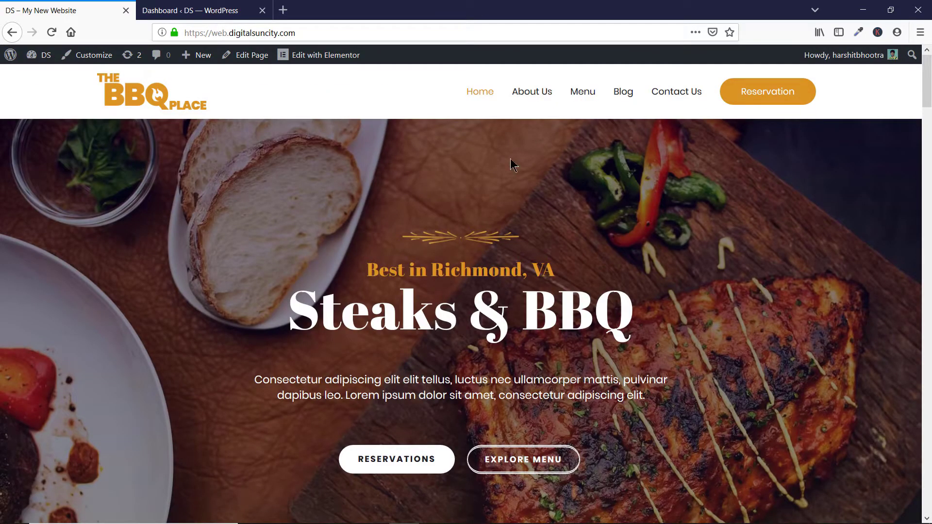
# Step: Open the Astra Options page from the WordPress dashboard and look over the available Astra Pro modules
pyautogui.click(209, 5)
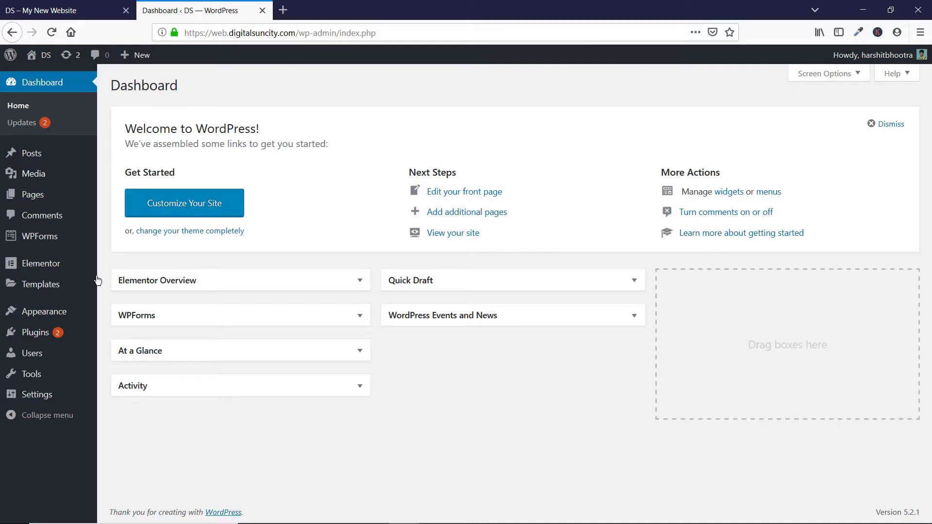
pyautogui.moveTo(57, 311)
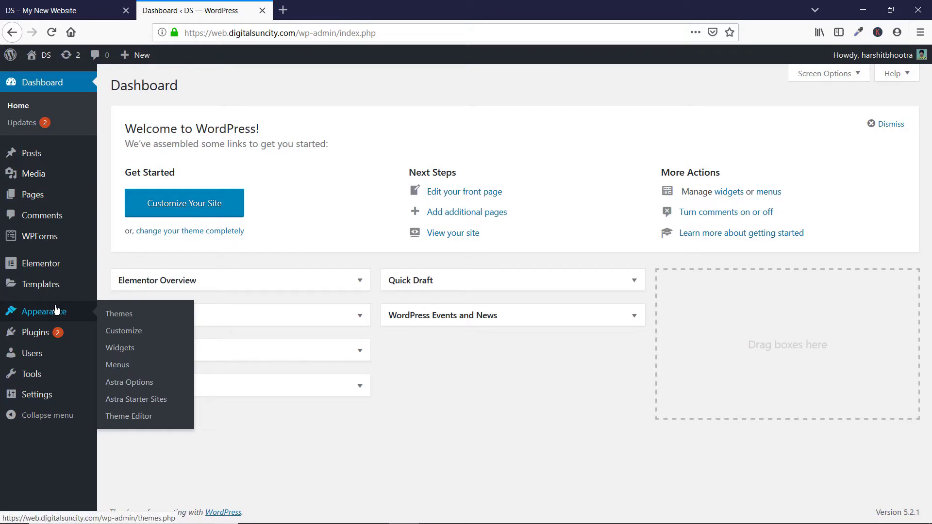
pyautogui.click(149, 392)
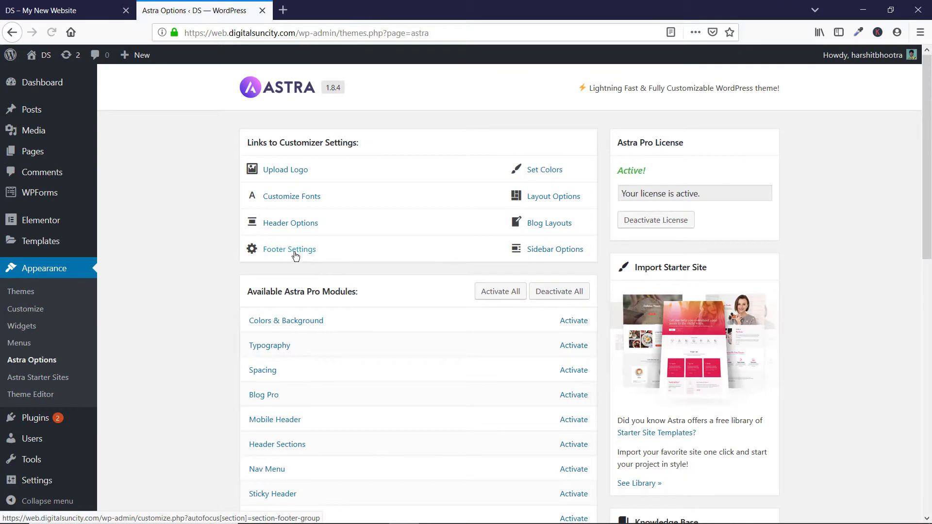
pyautogui.scroll(-4, 178, 239)
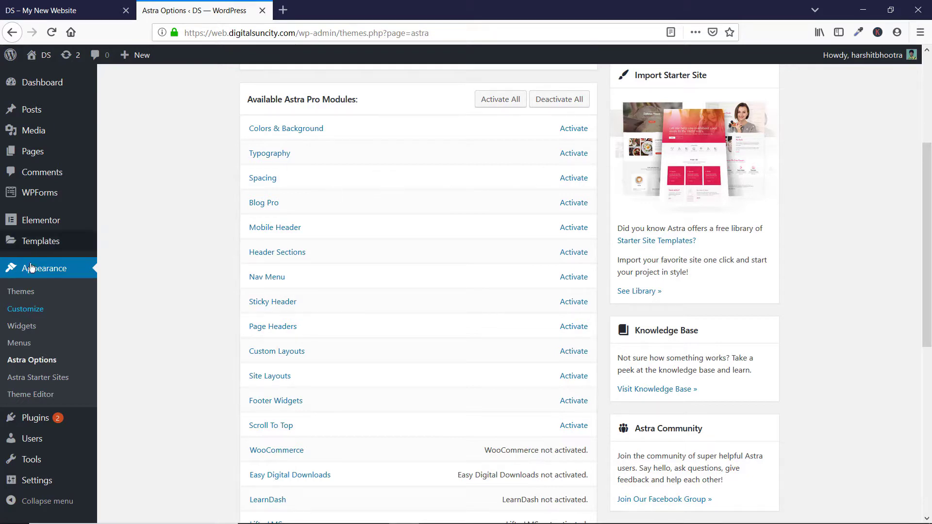
# Step: Open the theme Customizer in a separate browser tab and show its Typography section
pyautogui.middleClick(25, 313)
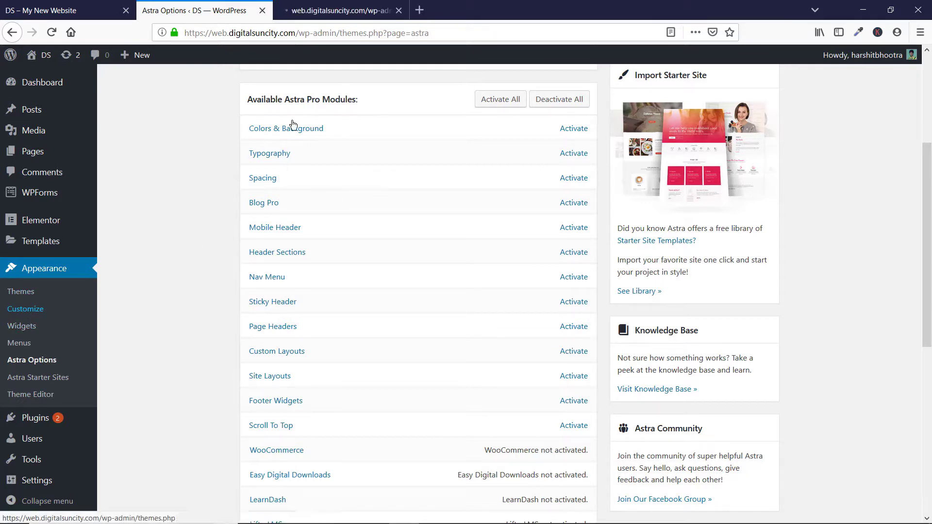
pyautogui.click(293, 7)
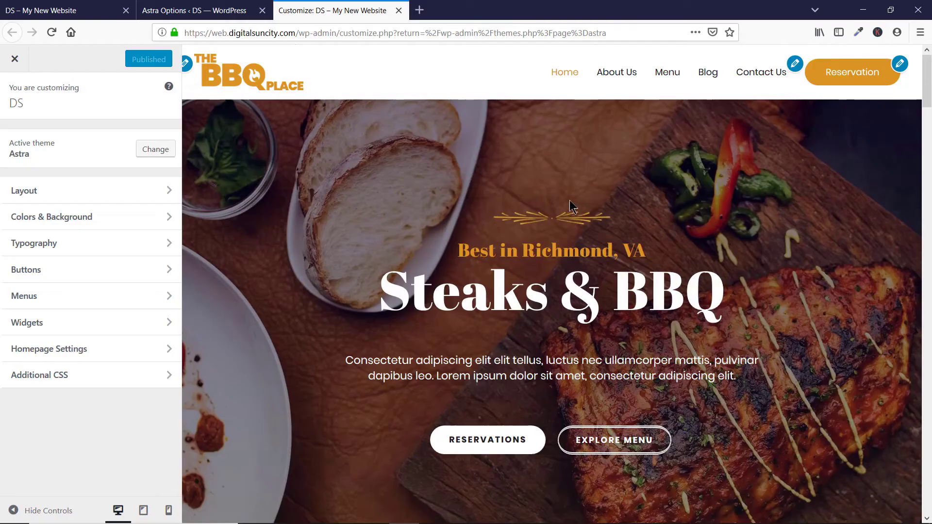
pyautogui.click(135, 248)
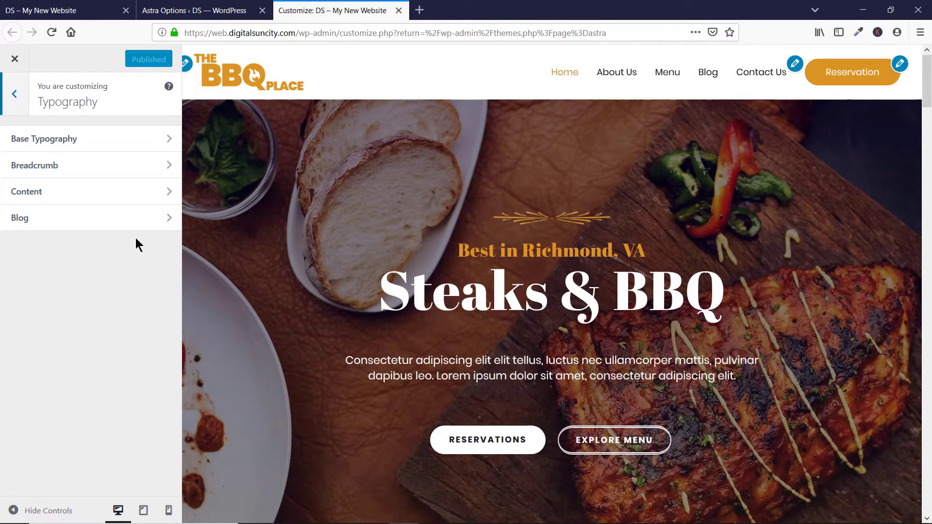
# Step: Activate the Typography module in Astra Options and reload the Customizer page
pyautogui.click(173, 7)
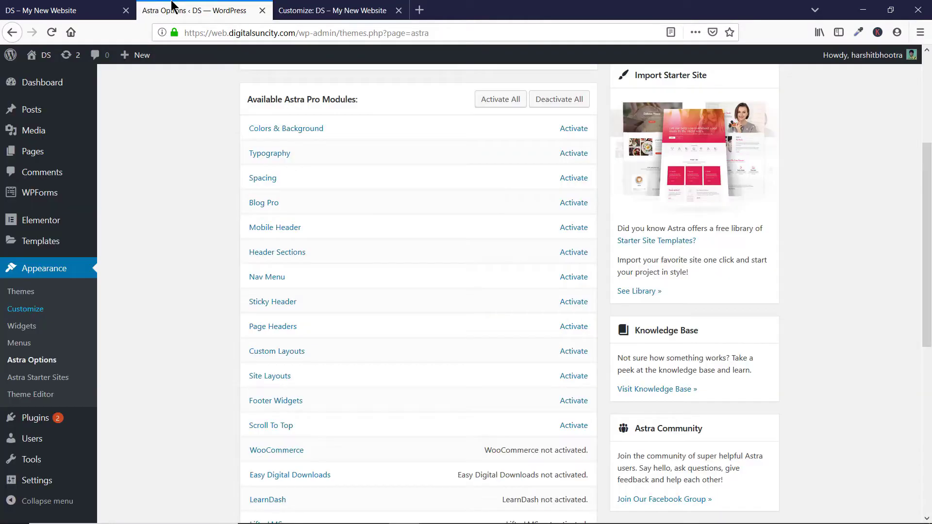
pyautogui.click(578, 156)
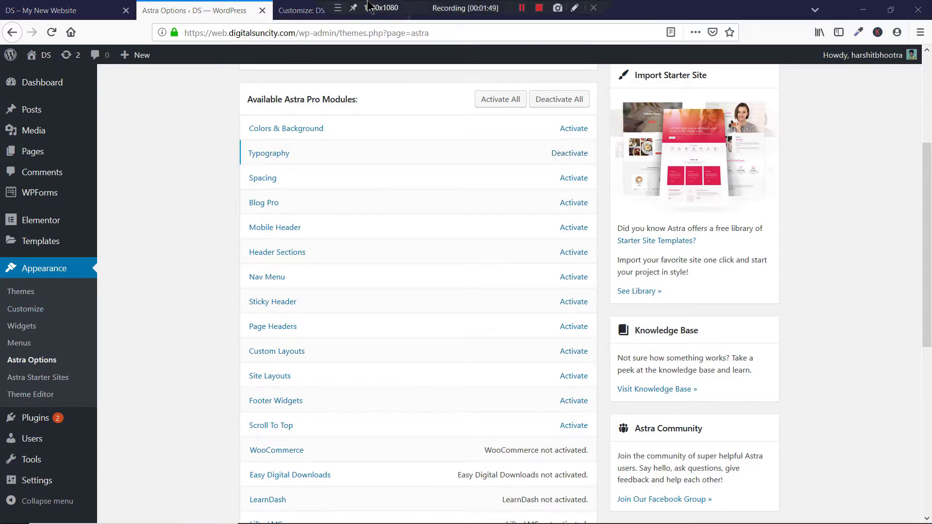
pyautogui.click(309, 5)
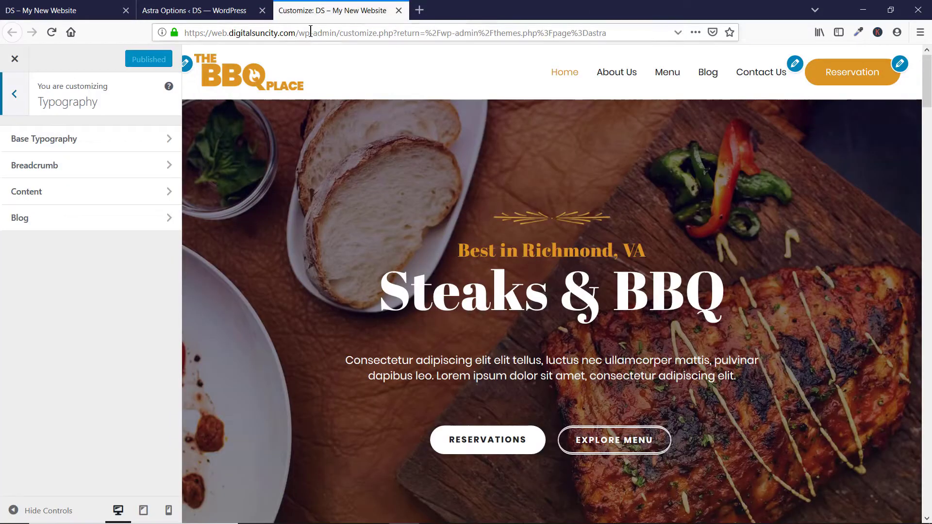
pyautogui.click(54, 31)
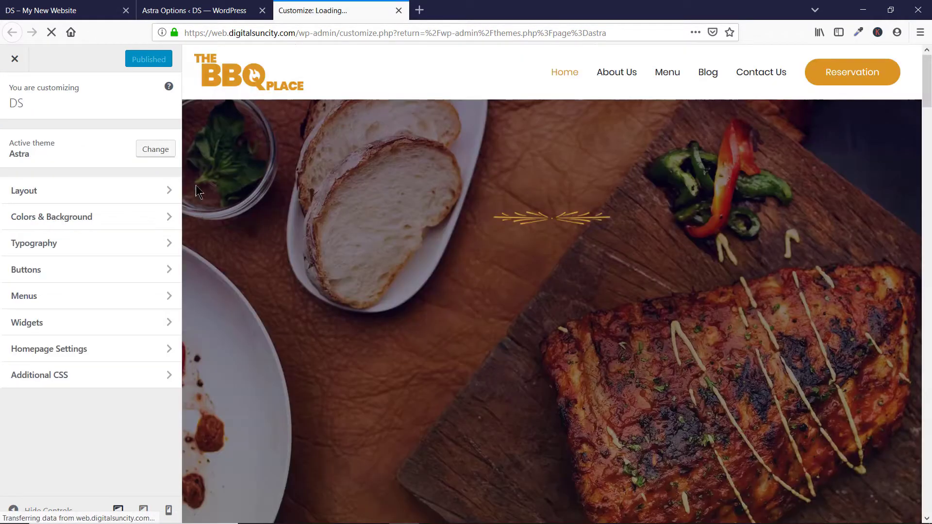
# Step: Open the Primary Header typography settings in the Customizer
pyautogui.click(163, 245)
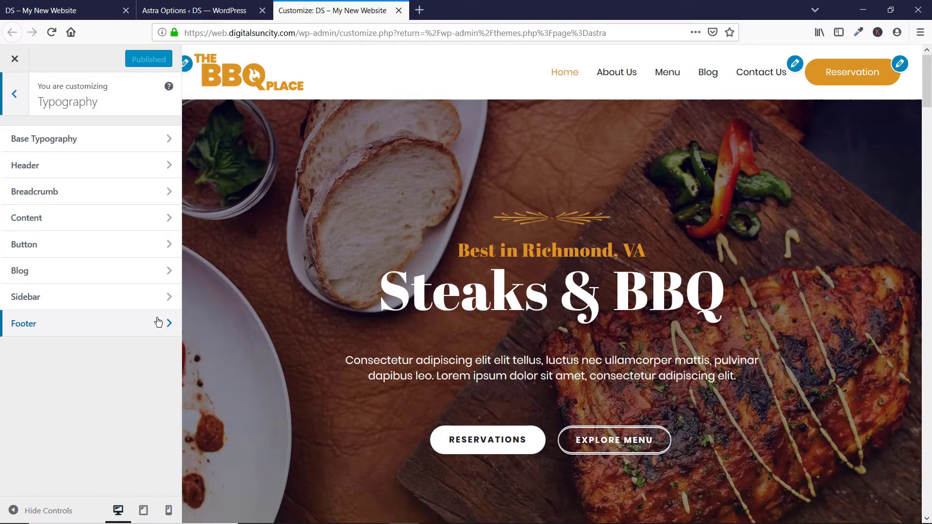
pyautogui.scroll(-5, 420, 242)
pyautogui.scroll(5, 420, 242)
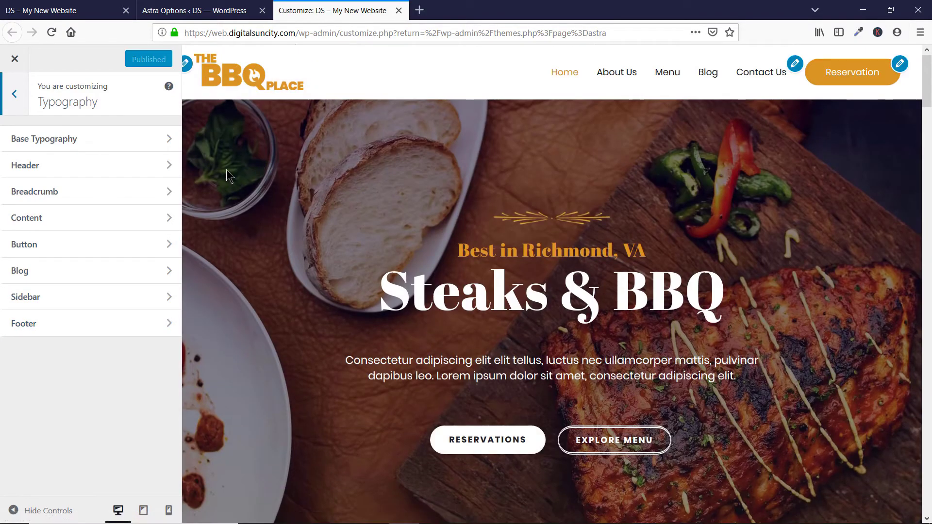
pyautogui.click(166, 164)
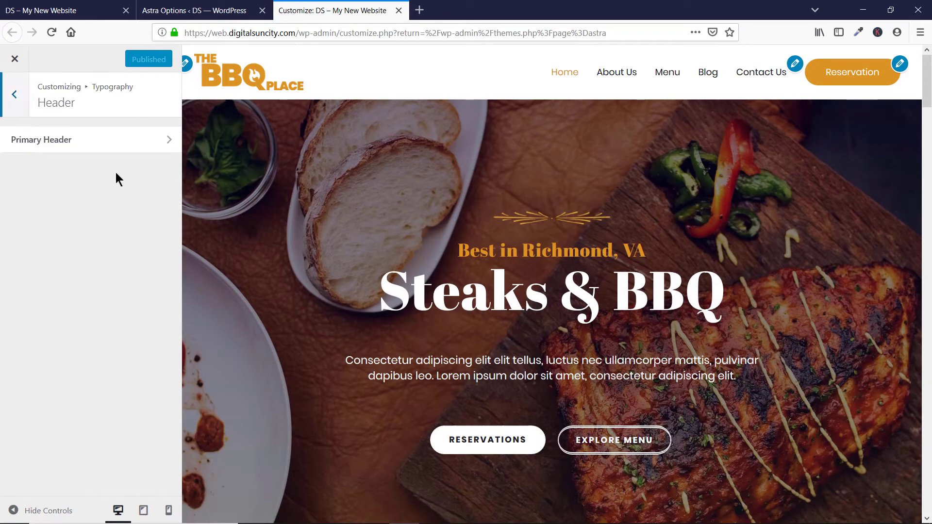
pyautogui.click(131, 145)
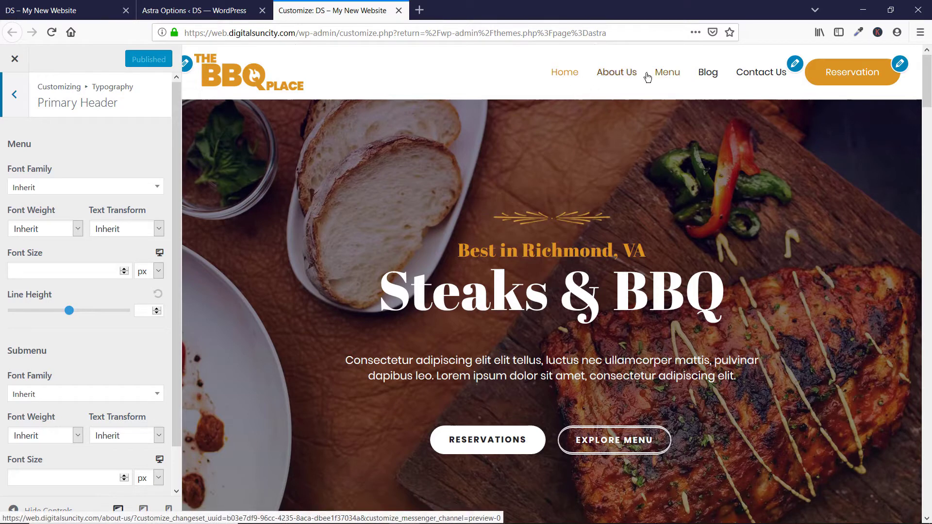
# Step: Try Verdana as the primary header menu's font family and settle on the Google font Aladin
pyautogui.click(120, 187)
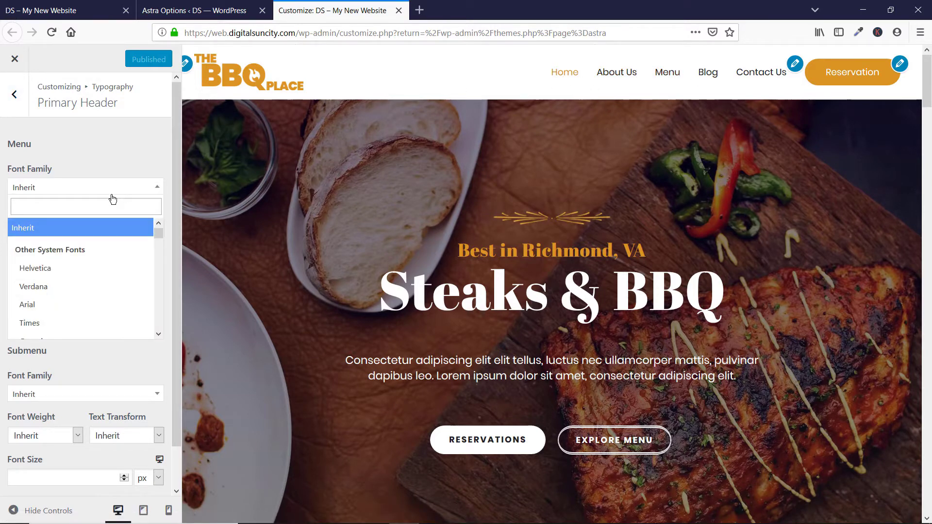
pyautogui.click(65, 288)
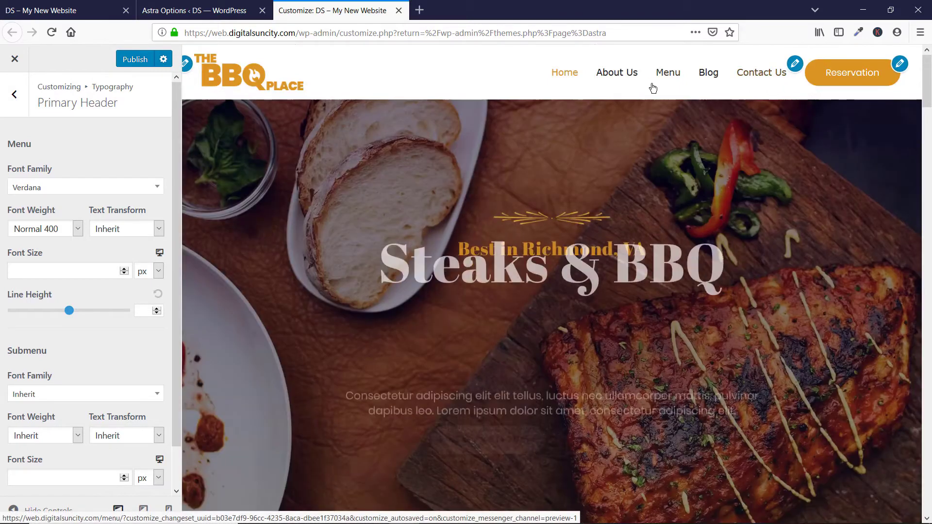
pyautogui.click(111, 183)
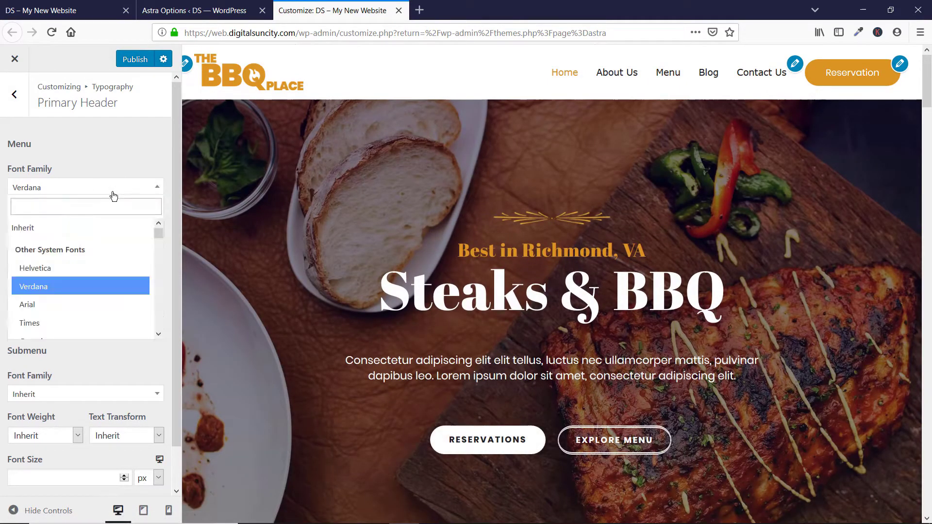
pyautogui.scroll(-2, 102, 268)
pyautogui.scroll(-5, 102, 268)
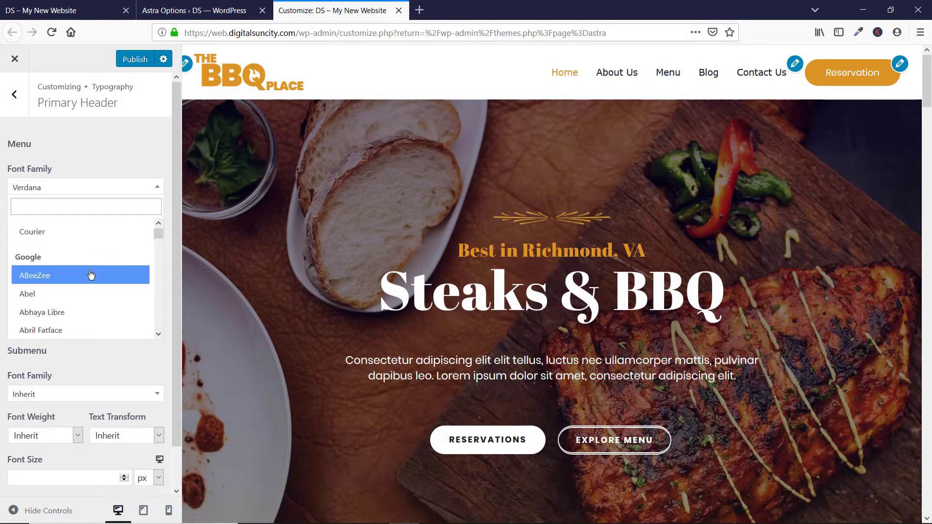
pyautogui.scroll(-1, 97, 284)
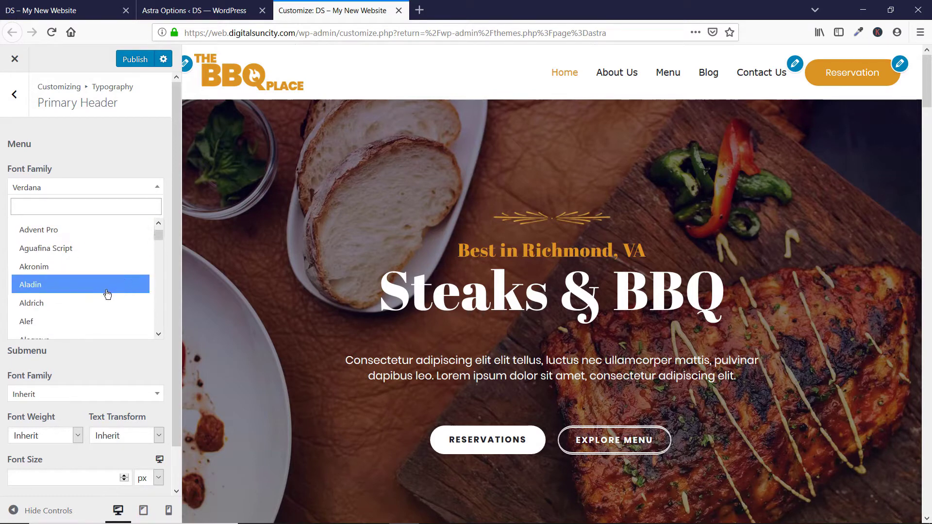
pyautogui.click(59, 290)
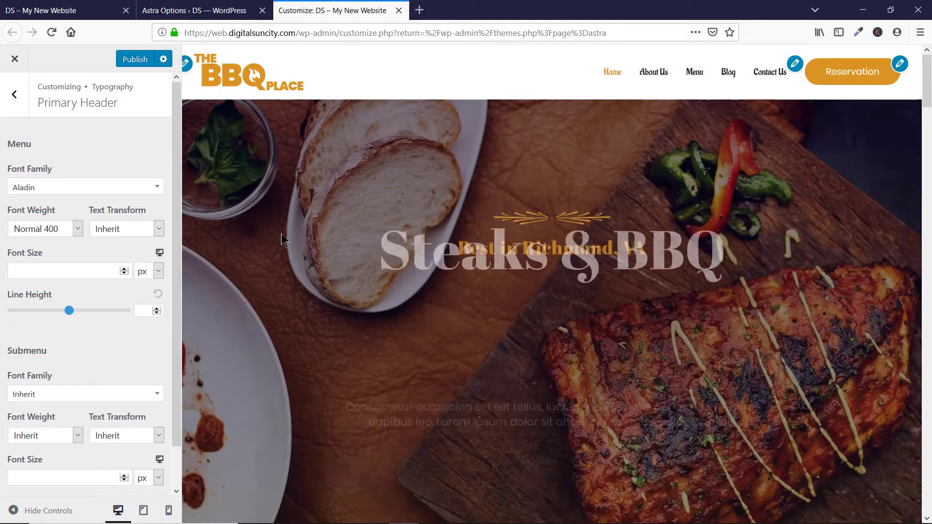
pyautogui.scroll(-10, 689, 166)
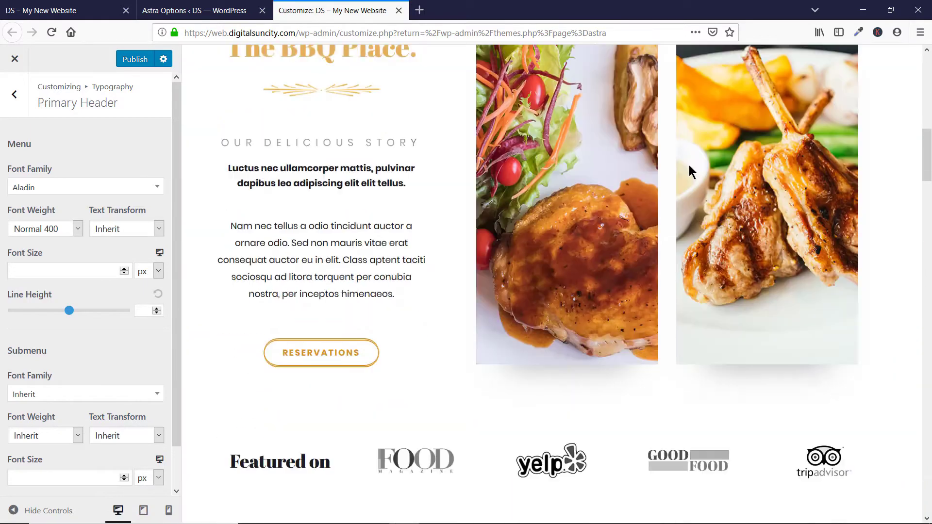
pyautogui.scroll(7, 689, 168)
pyautogui.scroll(5, 689, 165)
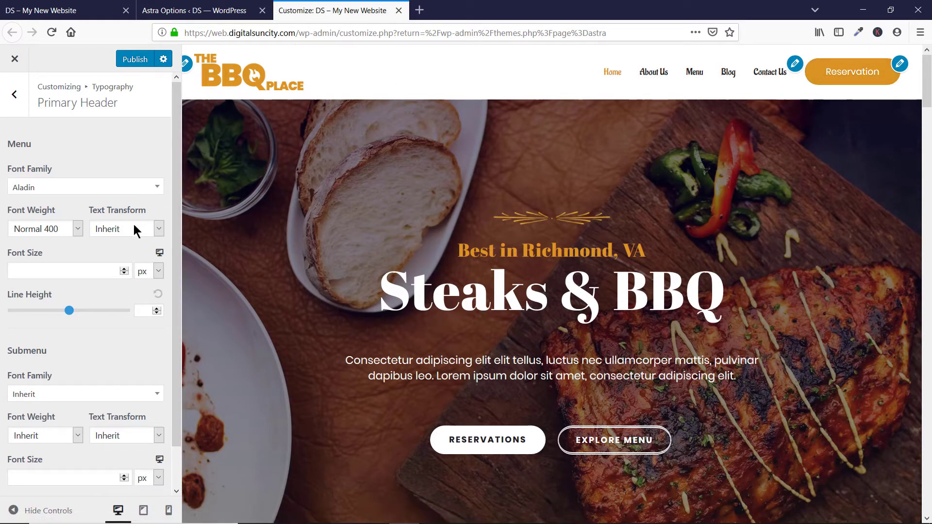
# Step: Check the menu's font weight options and set its text transform to Uppercase
pyautogui.click(62, 227)
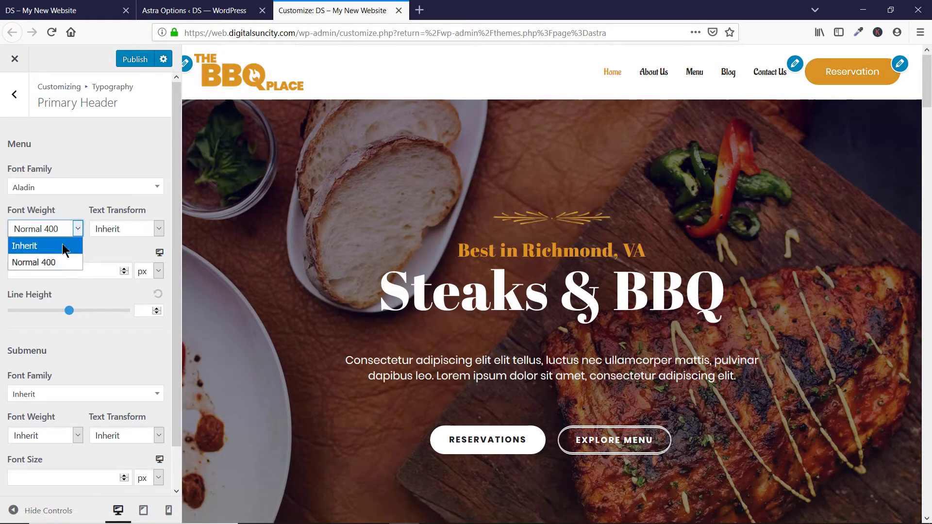
pyautogui.click(131, 223)
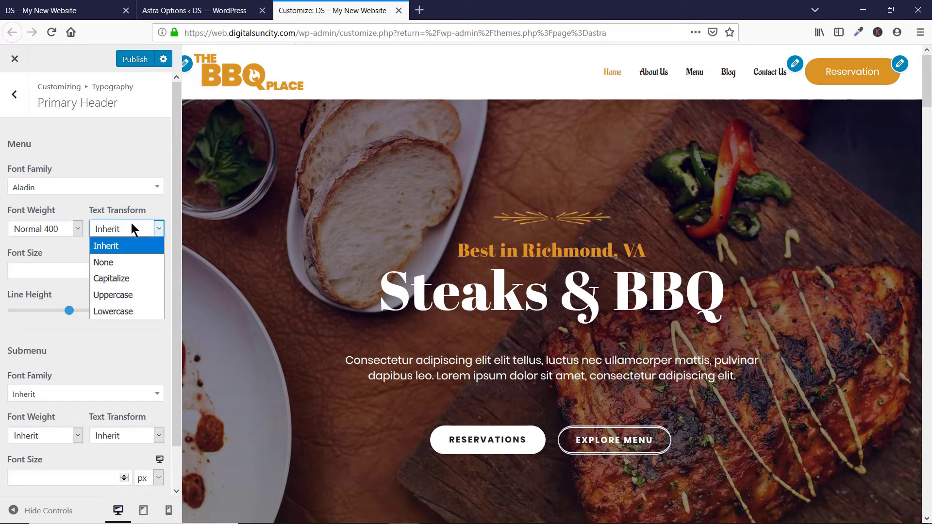
pyautogui.click(134, 293)
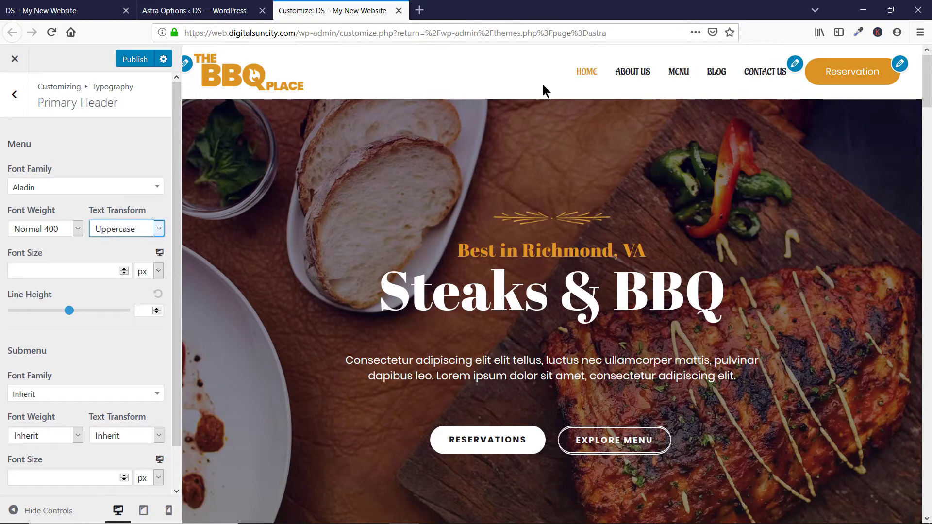
# Step: Set the header menu's font size to 18 px and its line height to 5.8
pyautogui.click(96, 269)
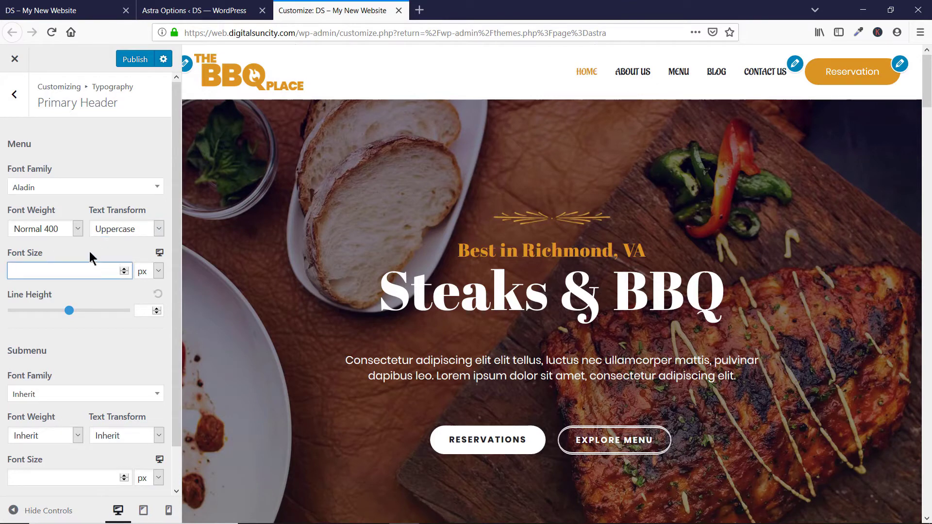
pyautogui.write('4')
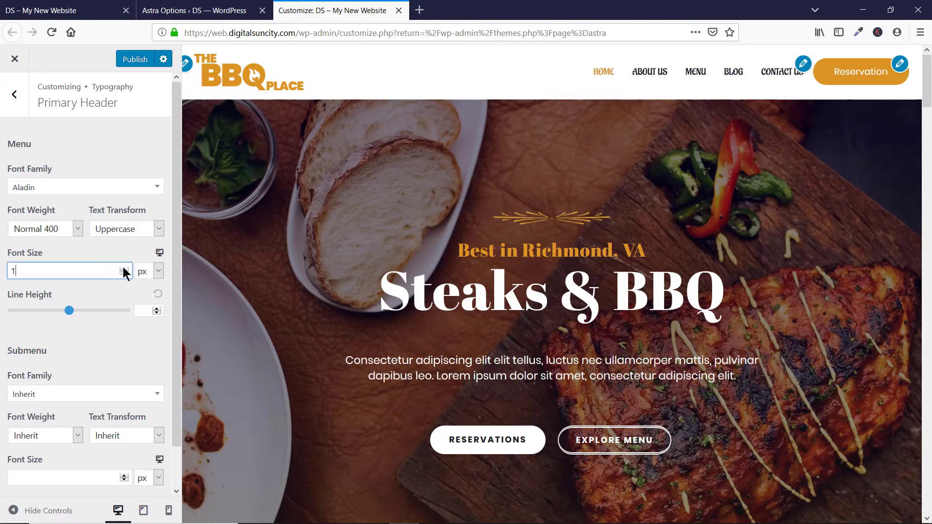
pyautogui.click(124, 269)
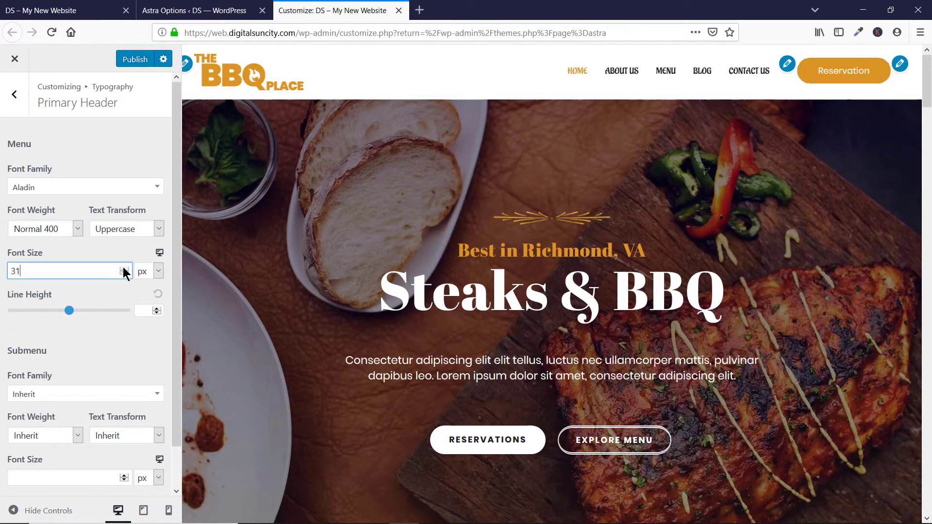
pyautogui.press('BackSpace')
pyautogui.press('BackSpace')
pyautogui.write('12')
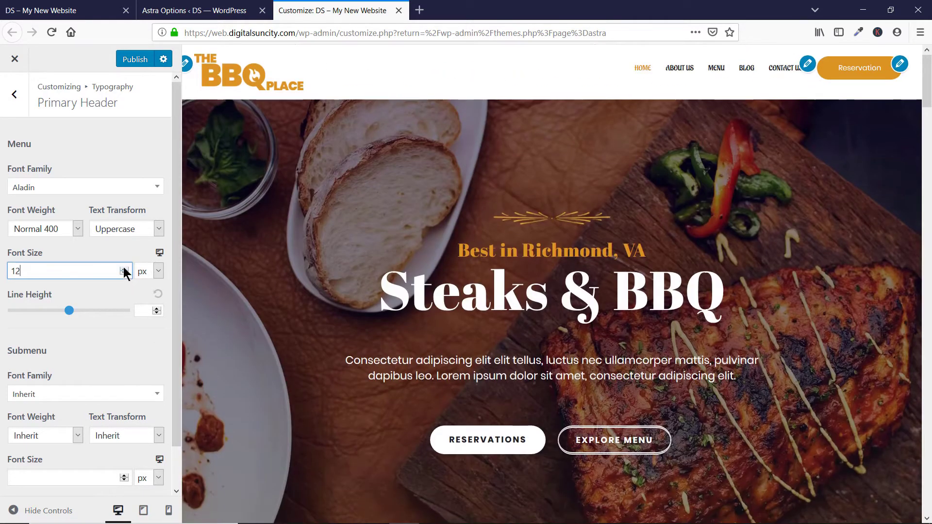
pyautogui.click(123, 268)
pyautogui.click(123, 268)
pyautogui.click(124, 268)
pyautogui.click(123, 268)
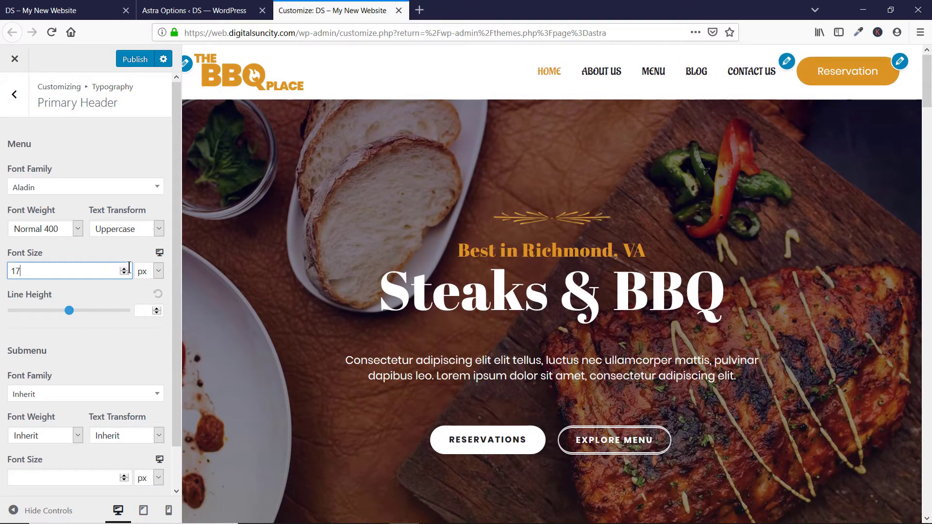
pyautogui.click(124, 268)
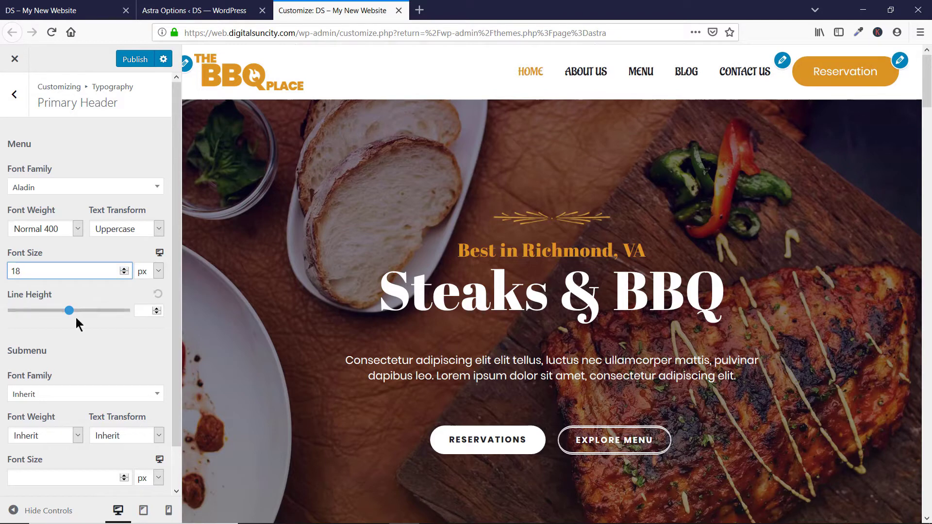
pyautogui.moveTo(70, 312)
pyautogui.mouseDown()
pyautogui.moveTo(124, 312)
pyautogui.moveTo(35, 313)
pyautogui.moveTo(73, 313)
pyautogui.mouseUp()
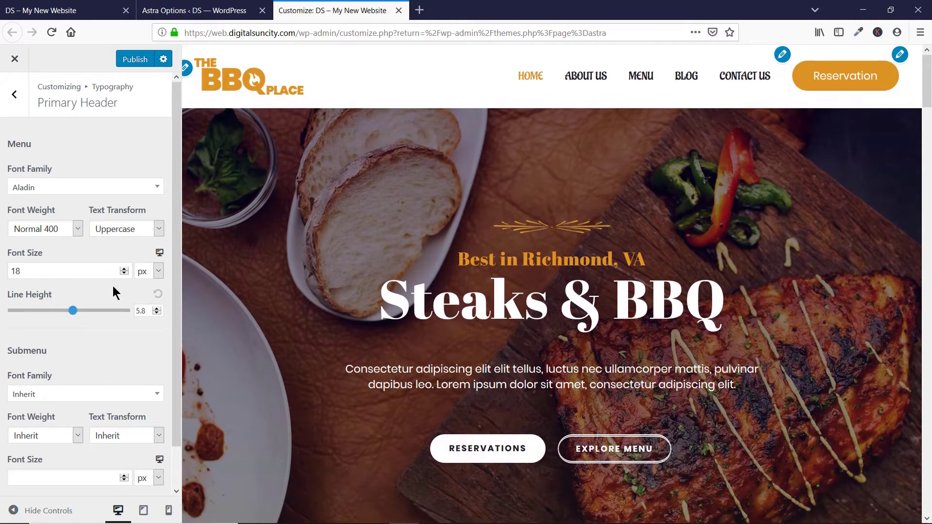
# Step: Check the font family options available for the primary header's submenu without changing the setting
pyautogui.scroll(-2, 112, 293)
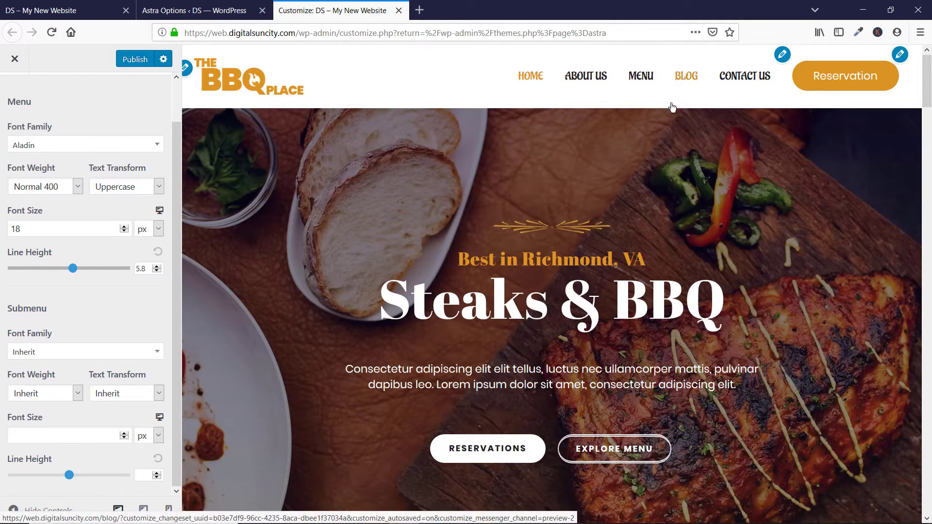
pyautogui.click(80, 357)
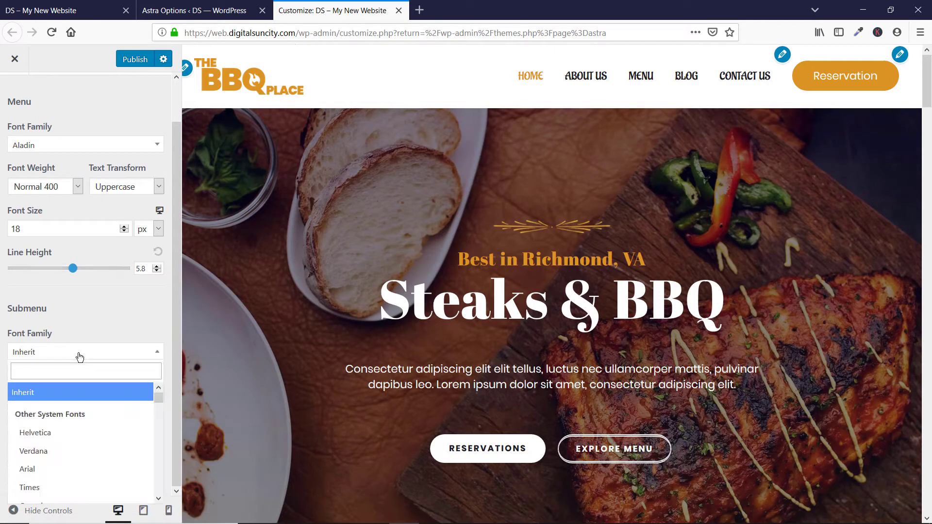
pyautogui.click(104, 325)
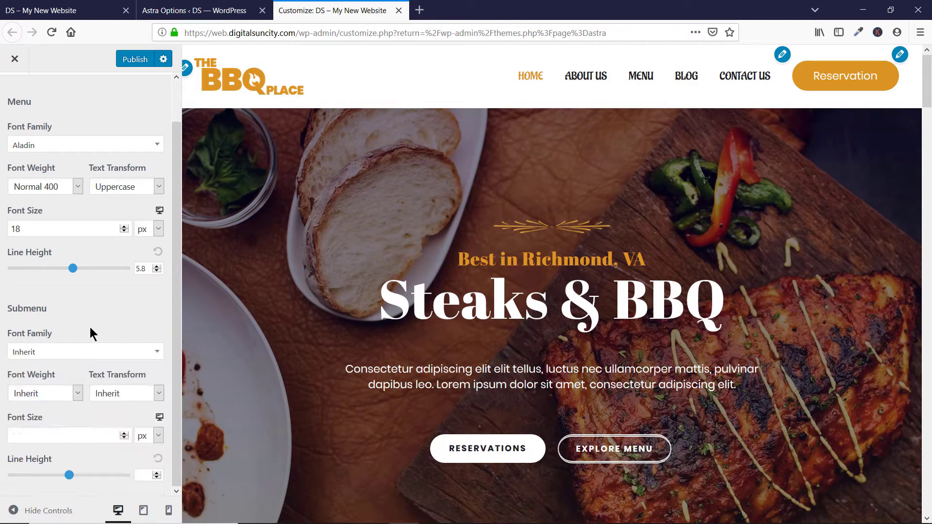
pyautogui.scroll(1, 37, 147)
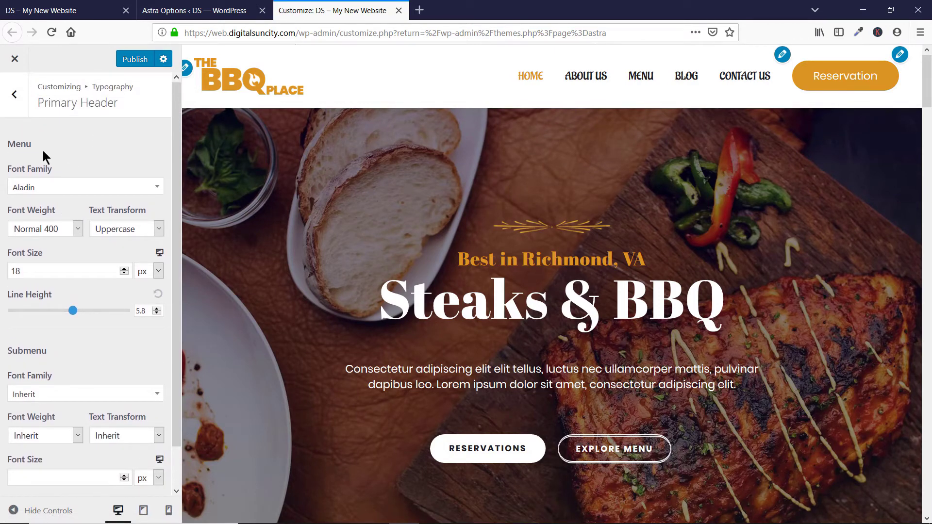
# Step: Go to the Button typography settings and set the button font family to the Google font Abel
pyautogui.click(13, 101)
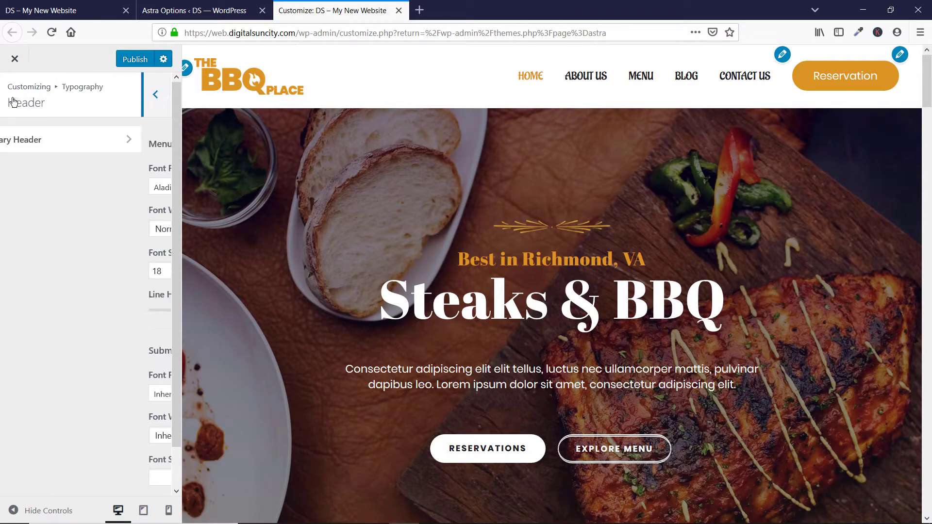
pyautogui.click(13, 101)
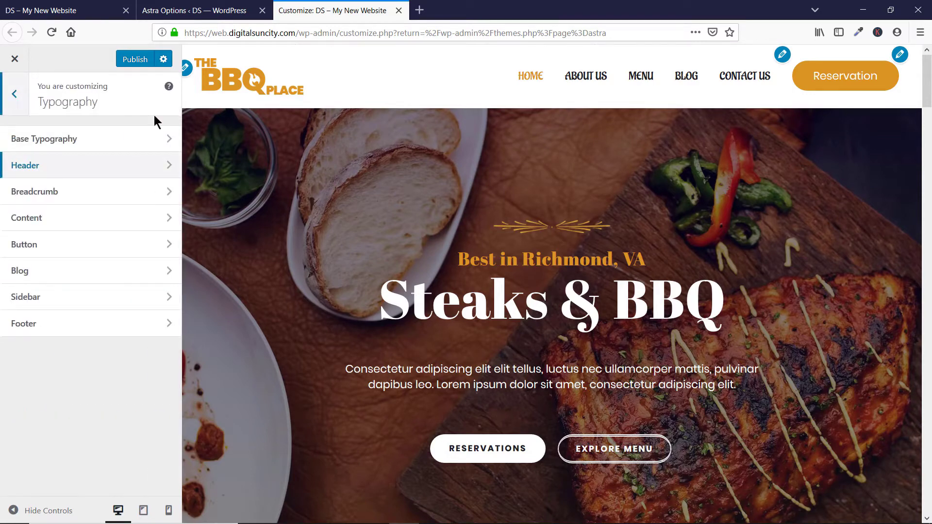
pyautogui.click(111, 244)
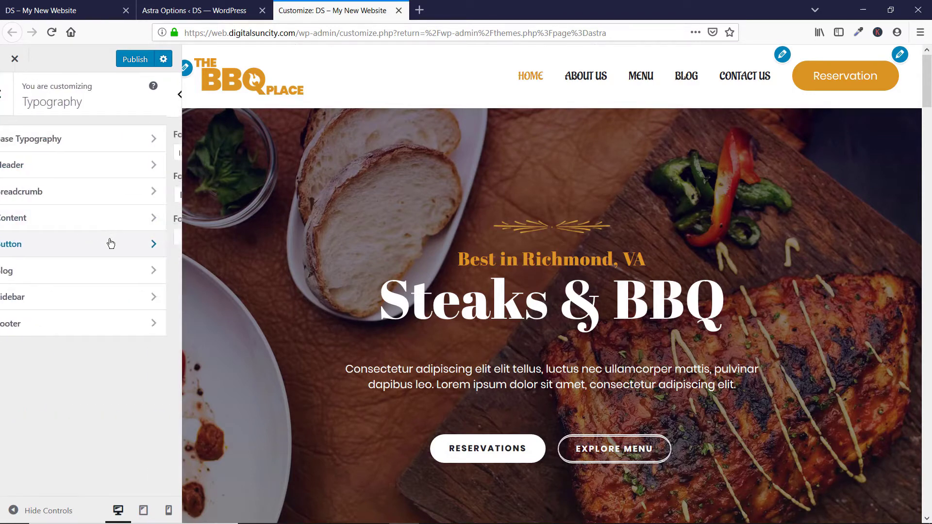
pyautogui.click(109, 154)
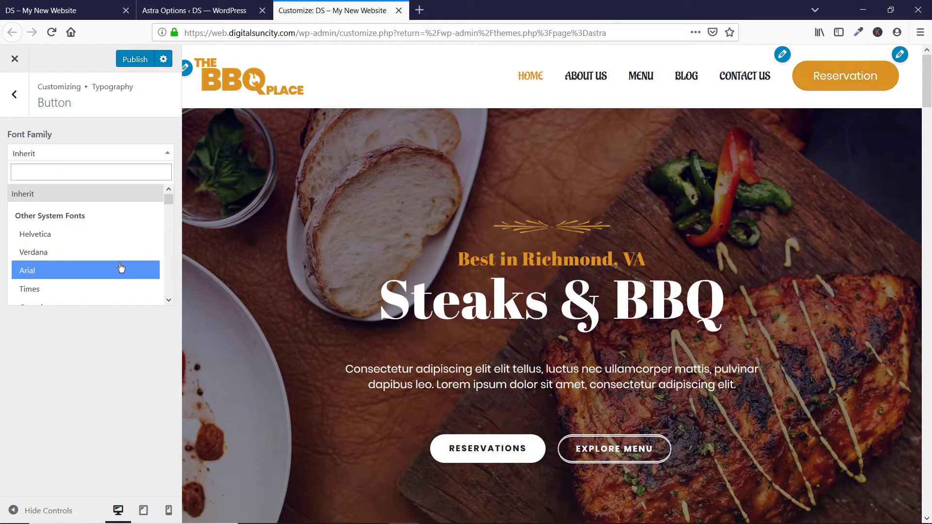
pyautogui.scroll(-3, 120, 268)
pyautogui.scroll(-3, 51, 292)
pyautogui.scroll(-1, 48, 243)
pyautogui.click(45, 197)
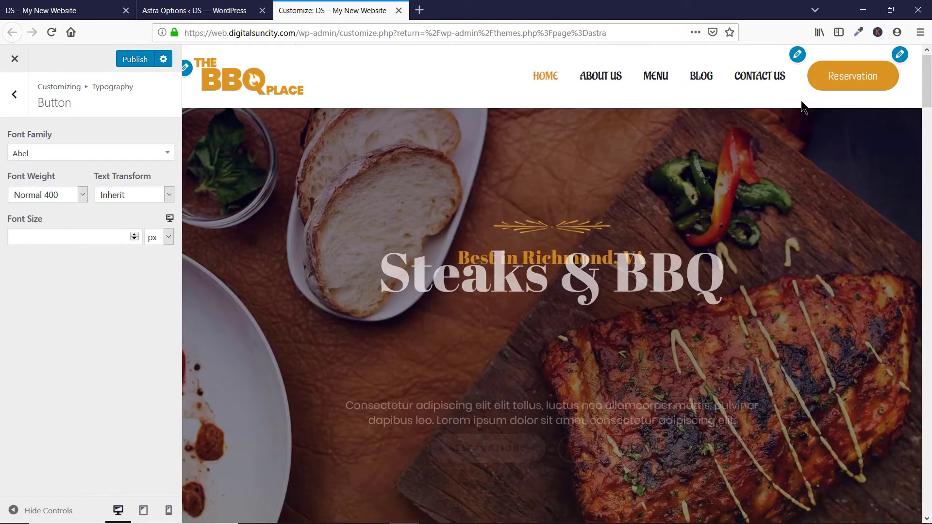
# Step: Check the button's font weight options and set its text transform to Capitalize
pyautogui.click(44, 196)
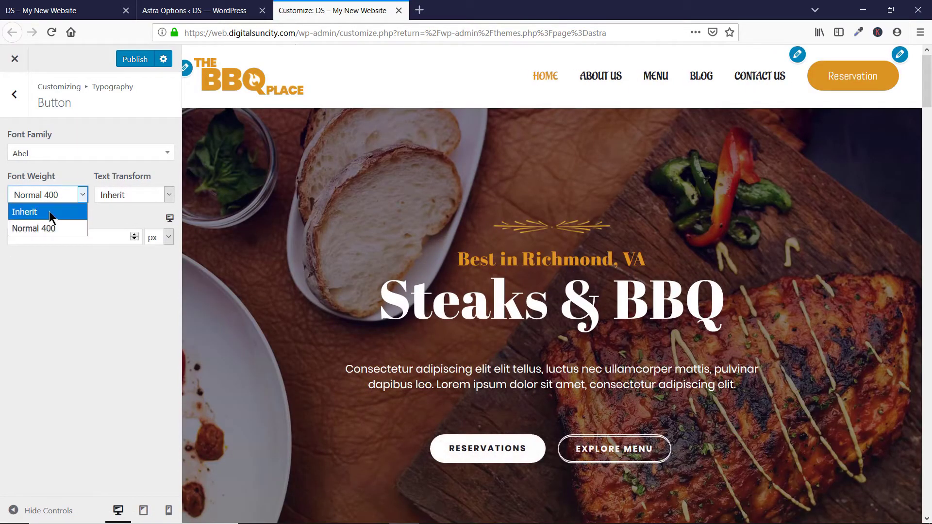
pyautogui.click(168, 194)
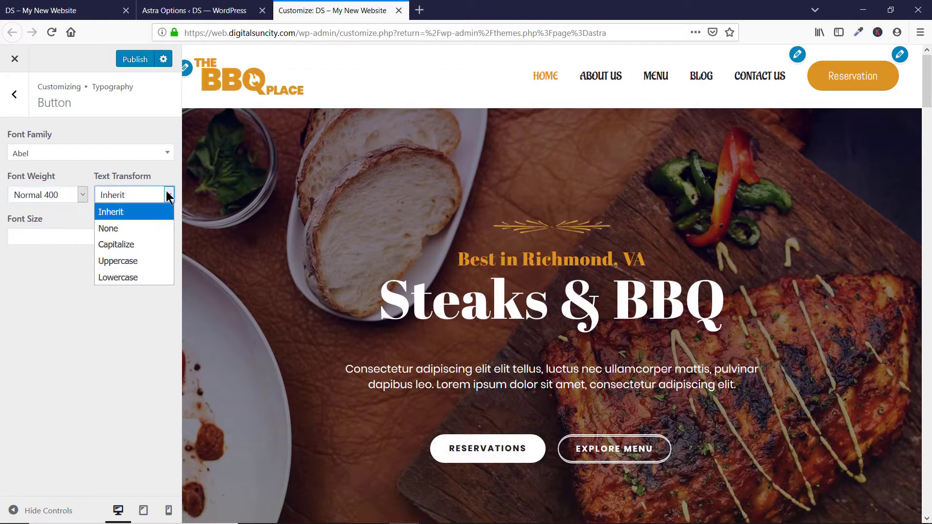
pyautogui.click(148, 245)
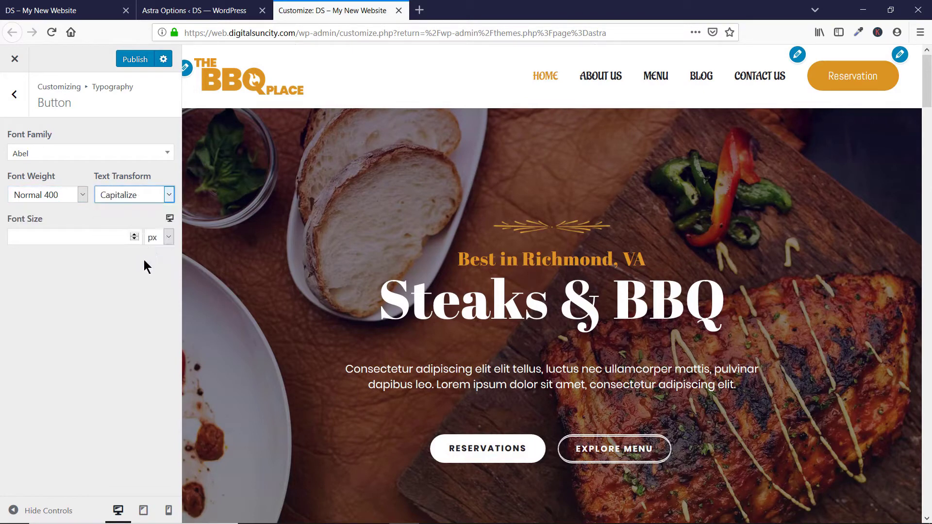
# Step: Set the button's font size to 24 px
pyautogui.click(134, 235)
pyautogui.click(134, 235)
pyautogui.click(134, 235)
pyautogui.click(134, 235)
pyautogui.doubleClick(134, 235)
pyautogui.doubleClick(134, 235)
pyautogui.doubleClick(134, 235)
pyautogui.tripleClick(134, 235)
pyautogui.click(134, 235)
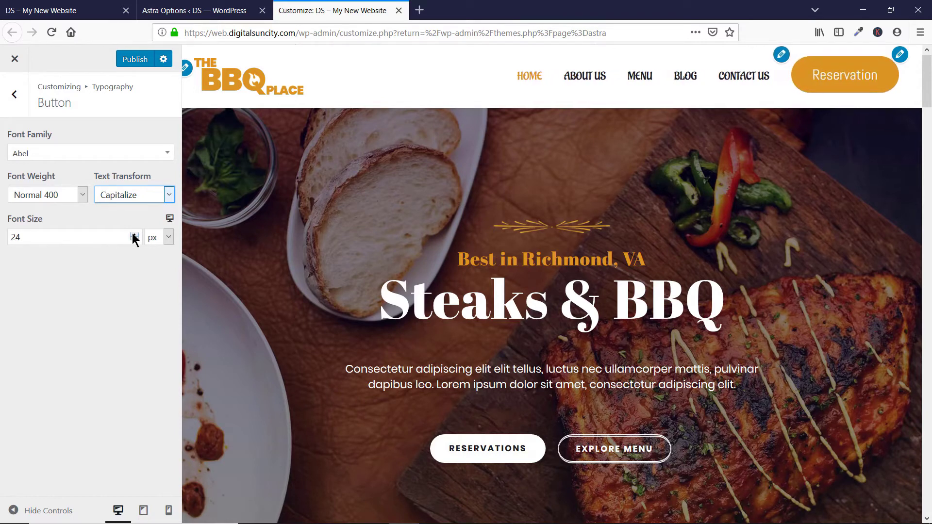
# Step: Switch to the Sidebar typography settings and load the Cherry Street Bar-B-Que post from the Blog page in the preview
pyautogui.click(14, 94)
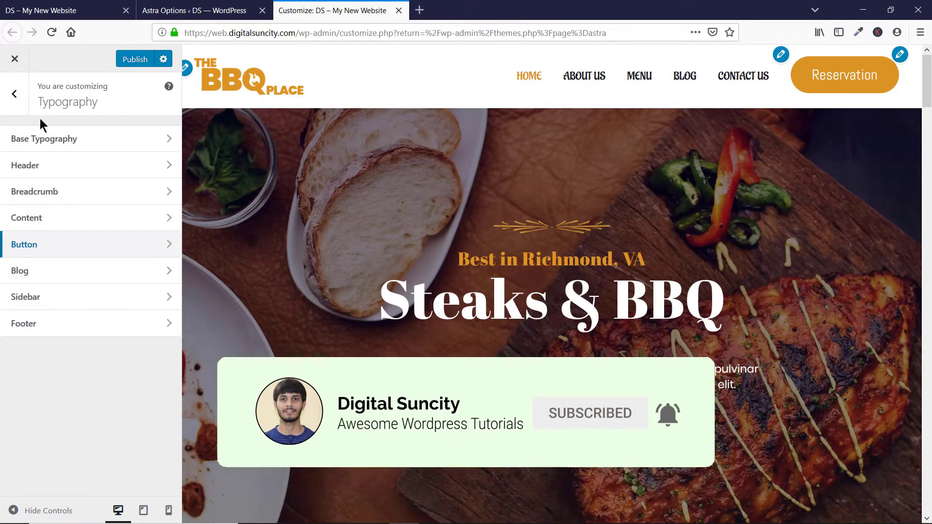
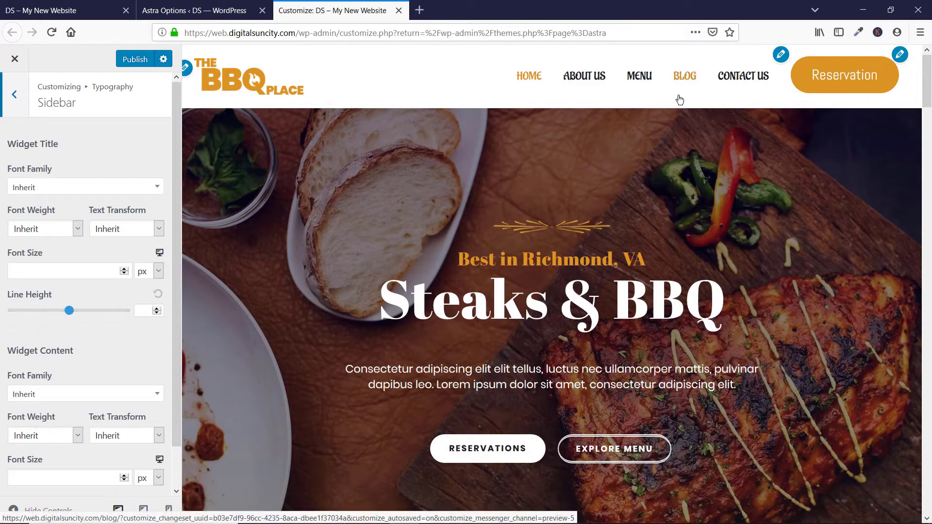
pyautogui.click(695, 82)
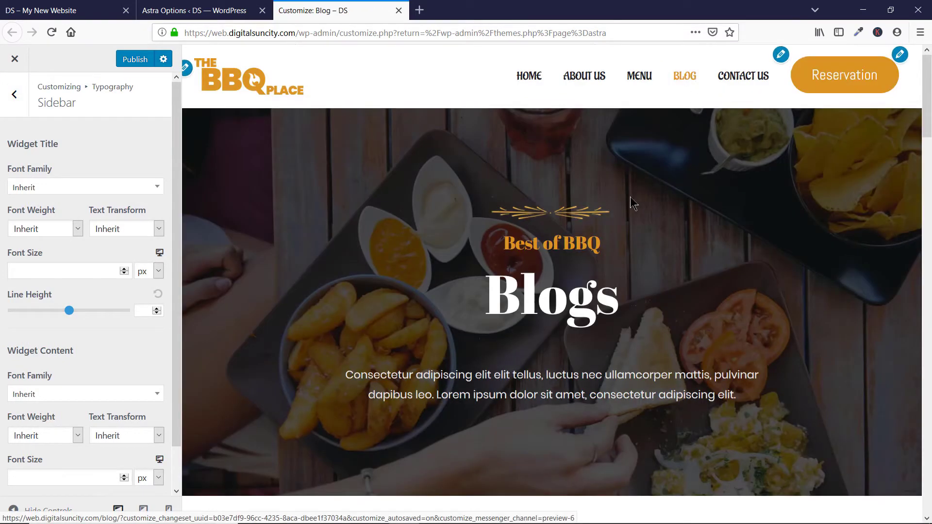
pyautogui.scroll(-5, 620, 184)
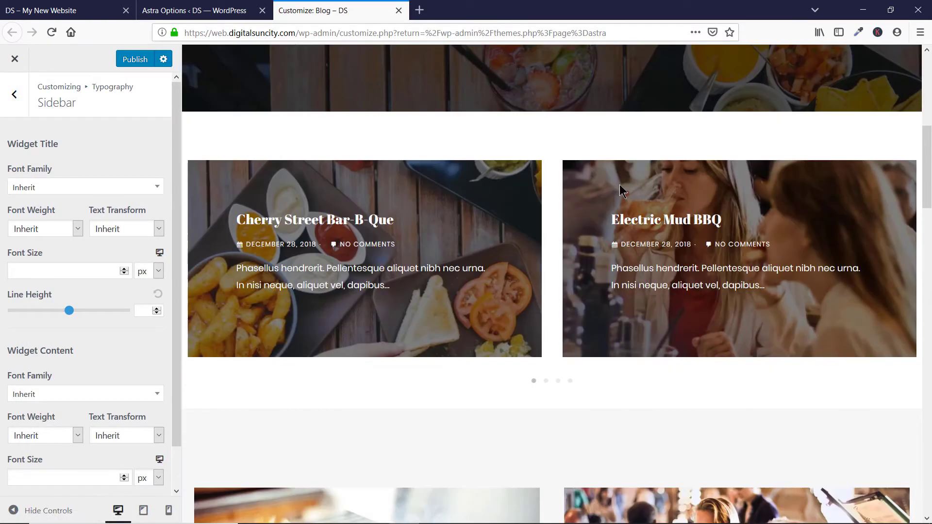
pyautogui.click(344, 227)
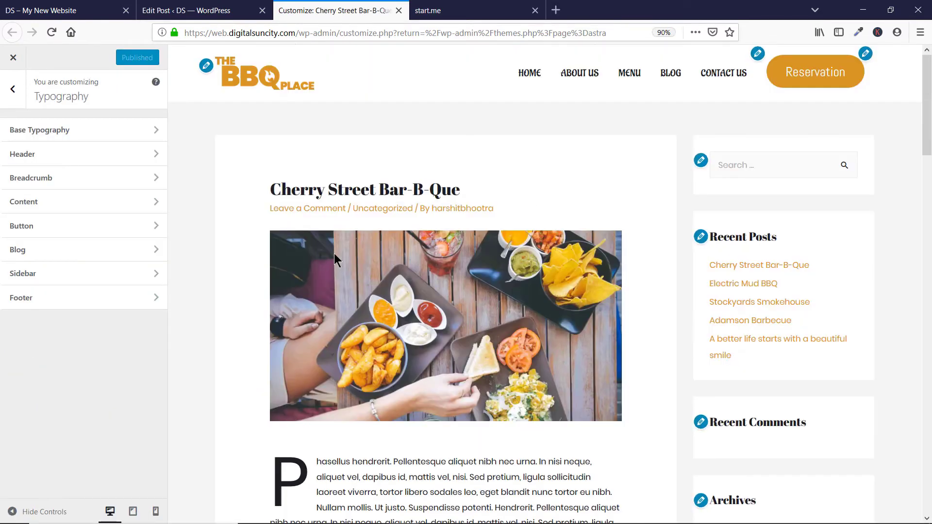
# Step: Look through the blog post's content and its sidebar widgets in the preview
pyautogui.scroll(-6, 424, 223)
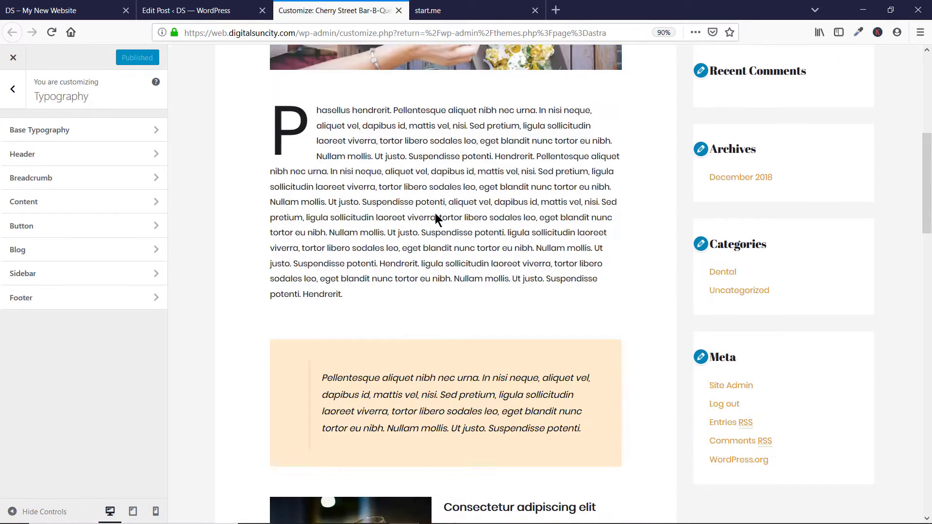
pyautogui.scroll(-7, 435, 228)
pyautogui.scroll(11, 636, 214)
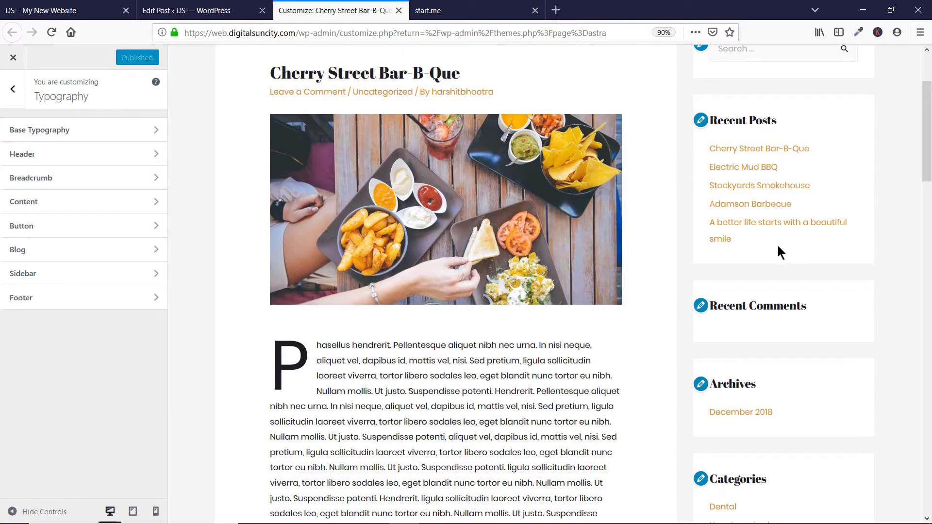
pyautogui.scroll(3, 778, 247)
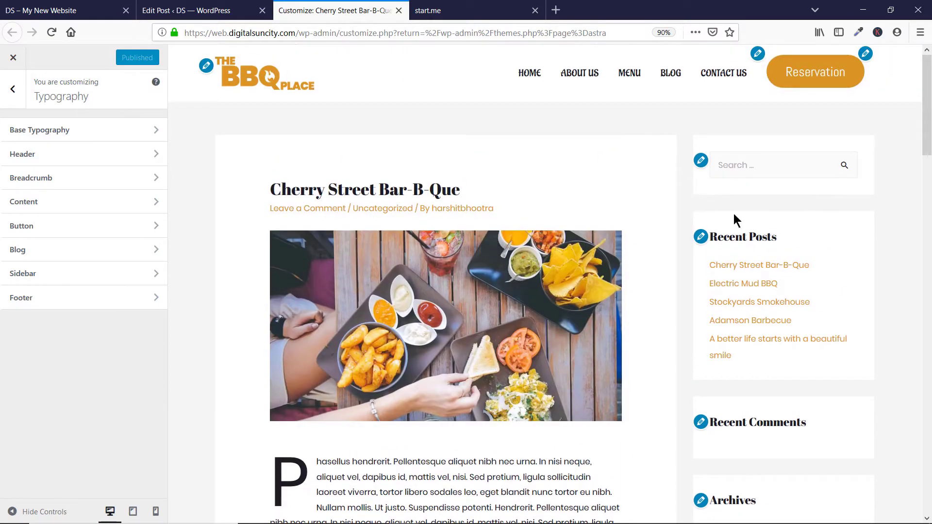
pyautogui.scroll(-5, 761, 345)
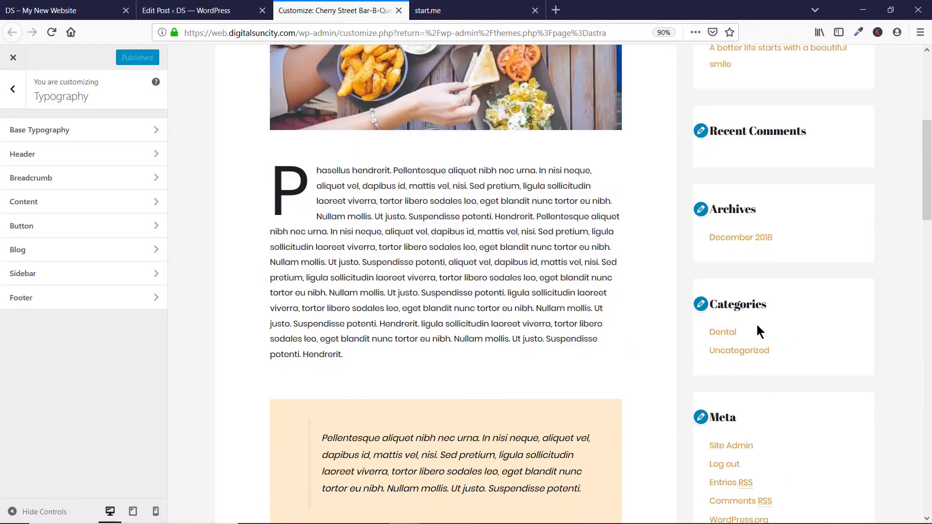
pyautogui.scroll(5, 779, 383)
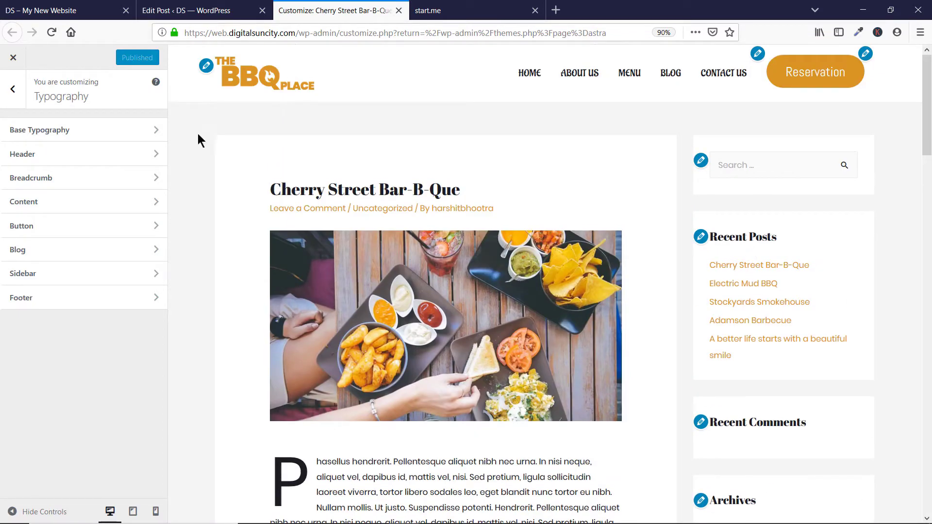
# Step: Open the Sidebar typography section and compare its widget title and content options with the post's sidebar widgets
pyautogui.click(119, 276)
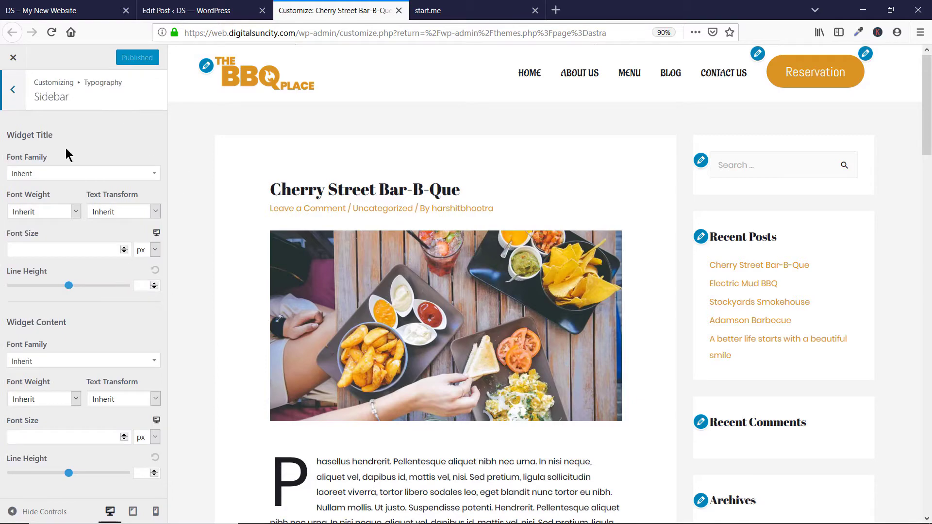
pyautogui.scroll(-8, 734, 256)
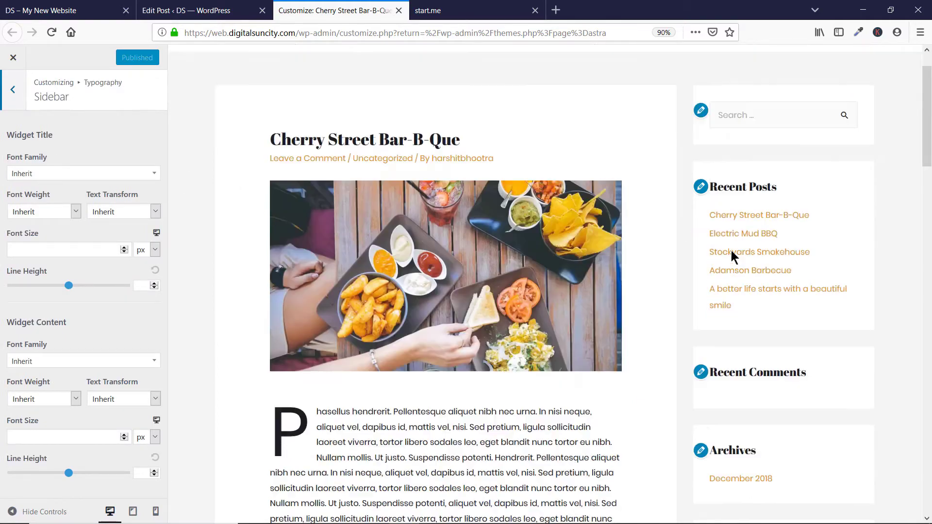
pyautogui.scroll(8, 736, 285)
pyautogui.scroll(1, 736, 285)
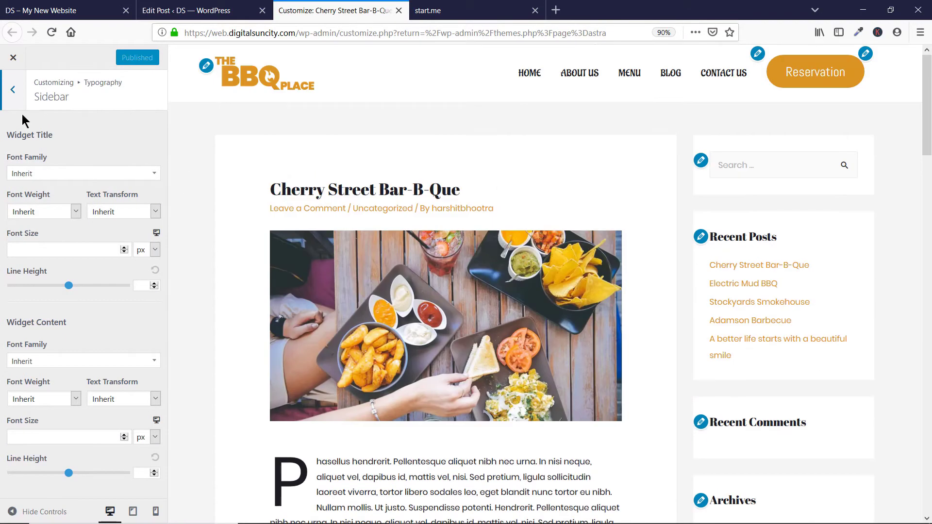
# Step: Set the sidebar widget title's font family to Alegreya and review the widget headings in the preview
pyautogui.click(49, 175)
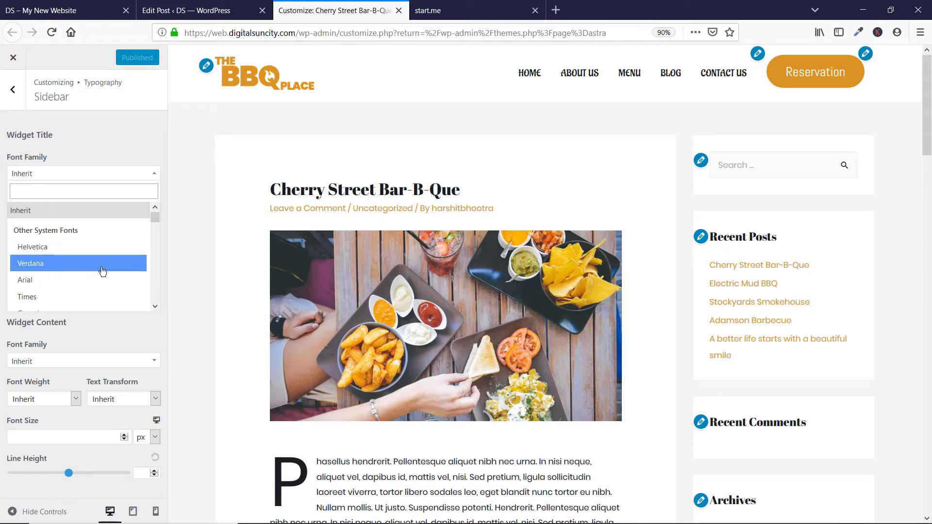
pyautogui.scroll(-5, 97, 267)
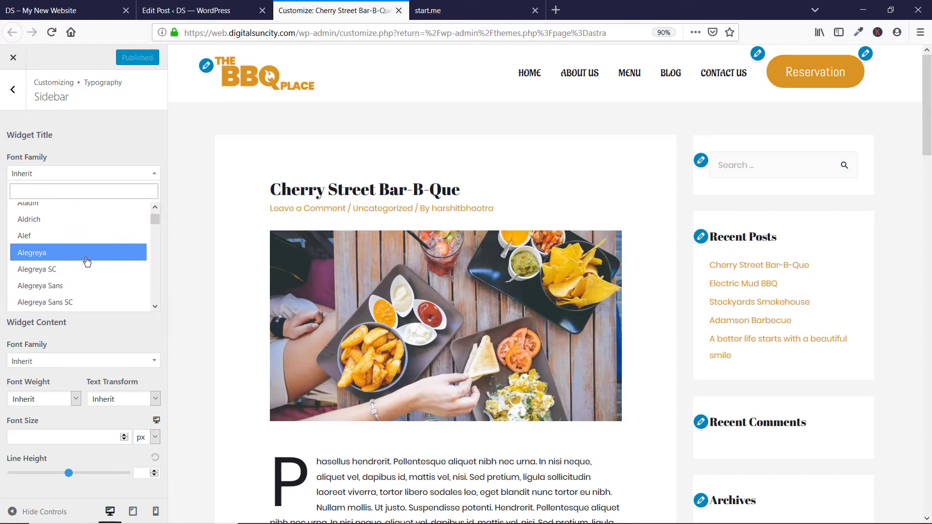
pyautogui.click(87, 262)
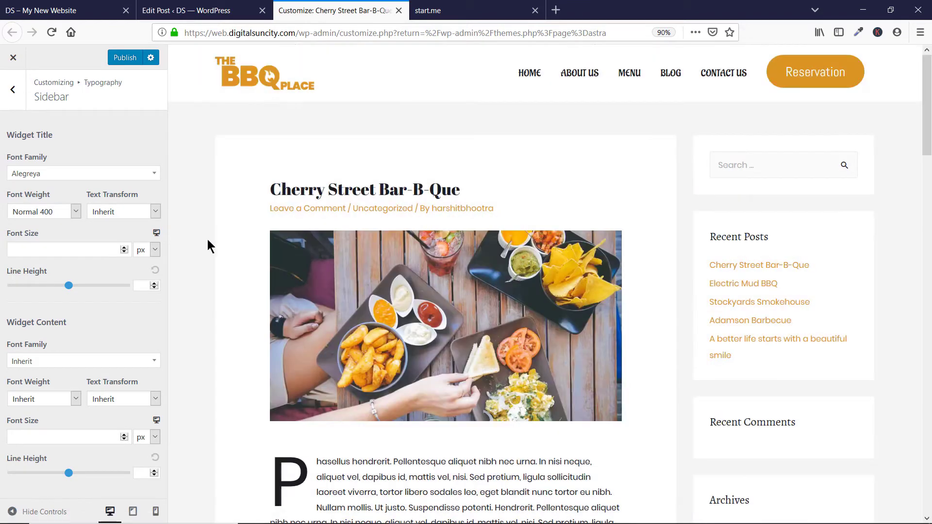
pyautogui.scroll(-5, 744, 404)
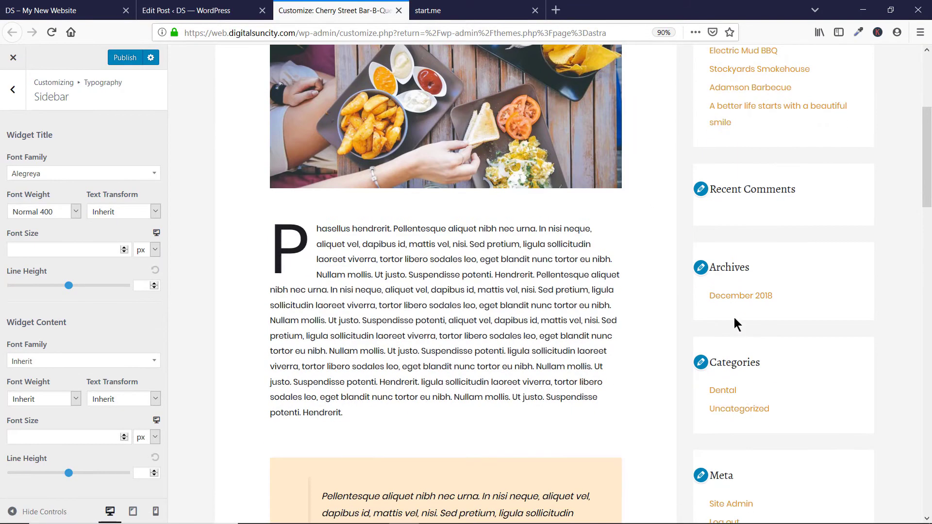
pyautogui.scroll(5, 734, 322)
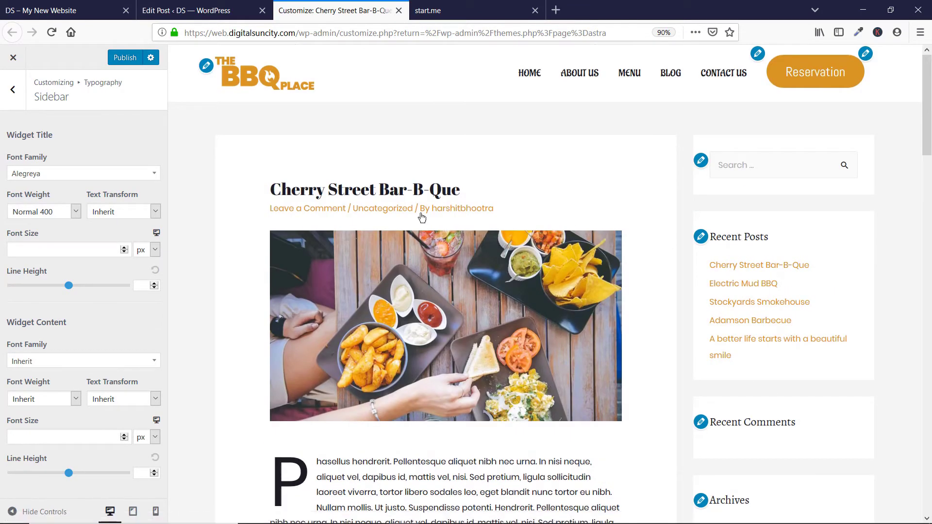
# Step: Set the sidebar widget title's font weight to Bold 700 and its text transform to Uppercase
pyautogui.click(77, 209)
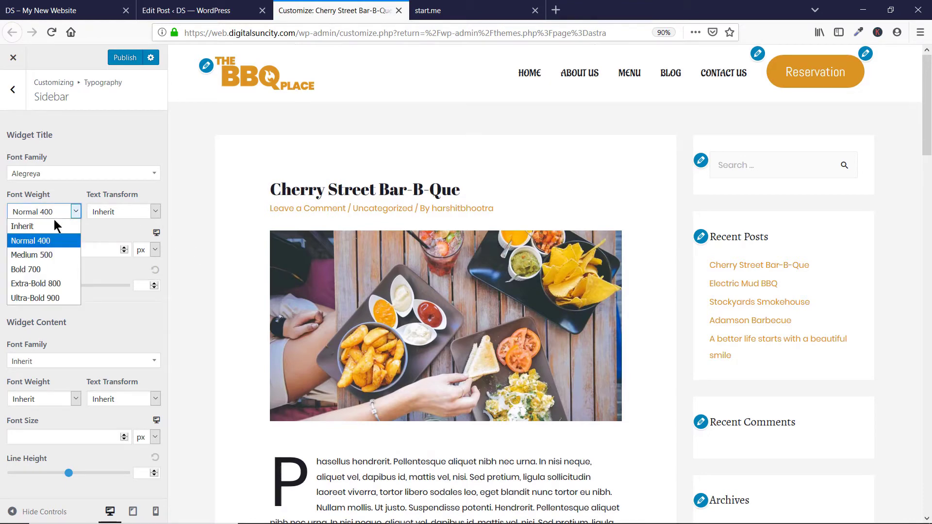
pyautogui.click(48, 273)
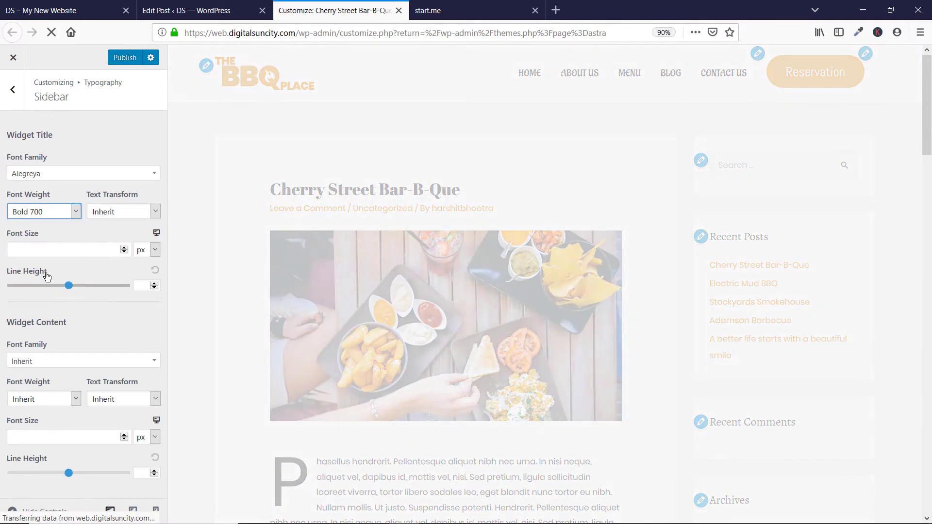
pyautogui.click(131, 215)
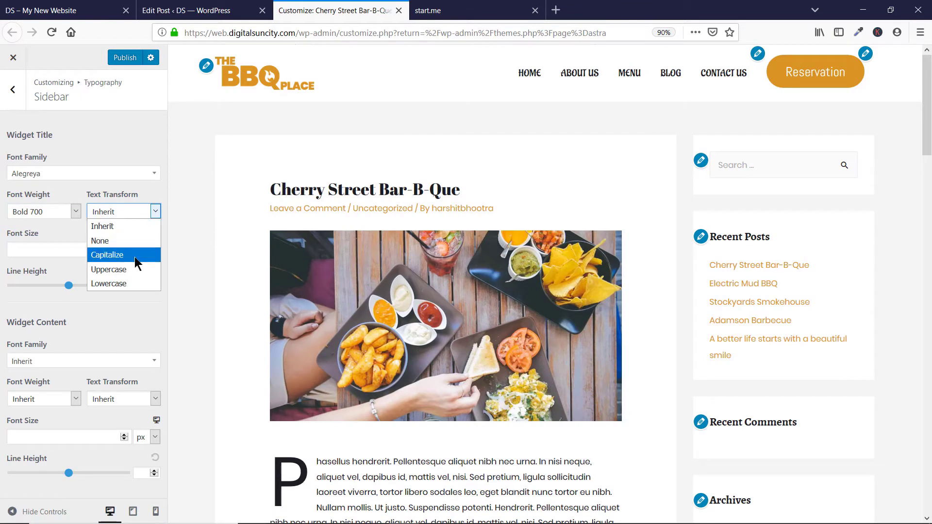
pyautogui.click(138, 271)
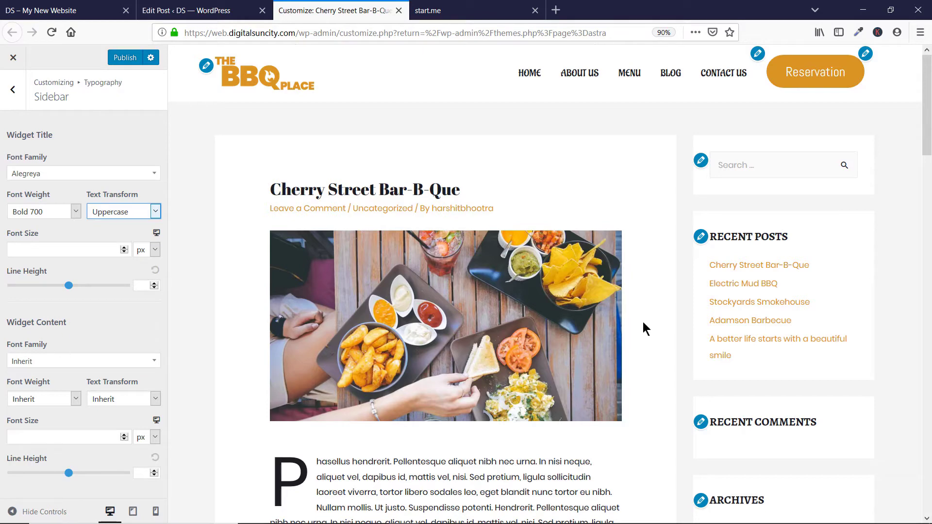
# Step: Review the sidebar widget headings in the preview, and set the widget content's font family to Abel
pyautogui.scroll(-6, 723, 266)
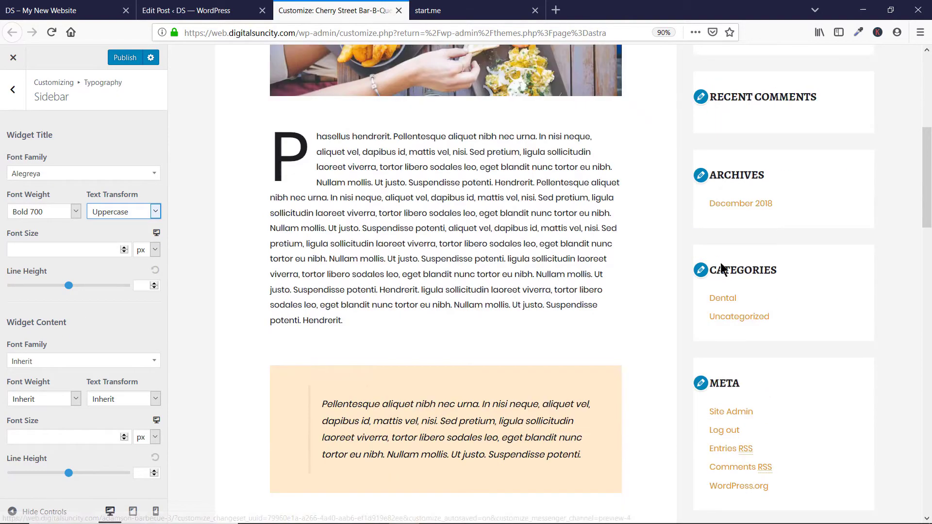
pyautogui.scroll(-2, 720, 263)
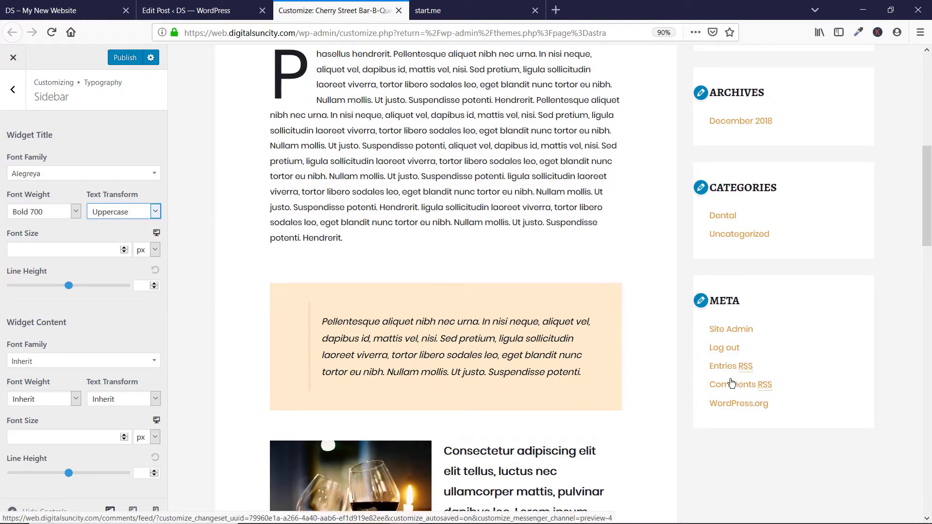
pyautogui.scroll(5, 728, 345)
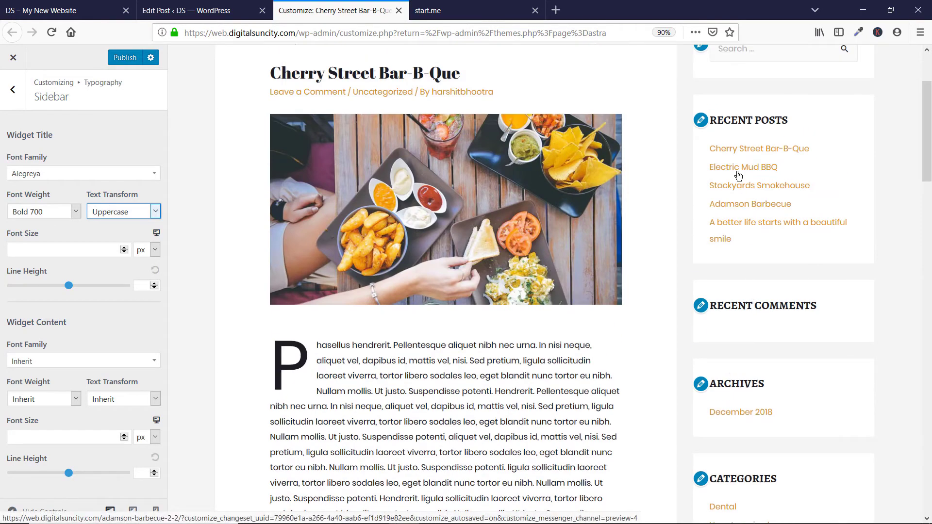
pyautogui.scroll(1, 723, 218)
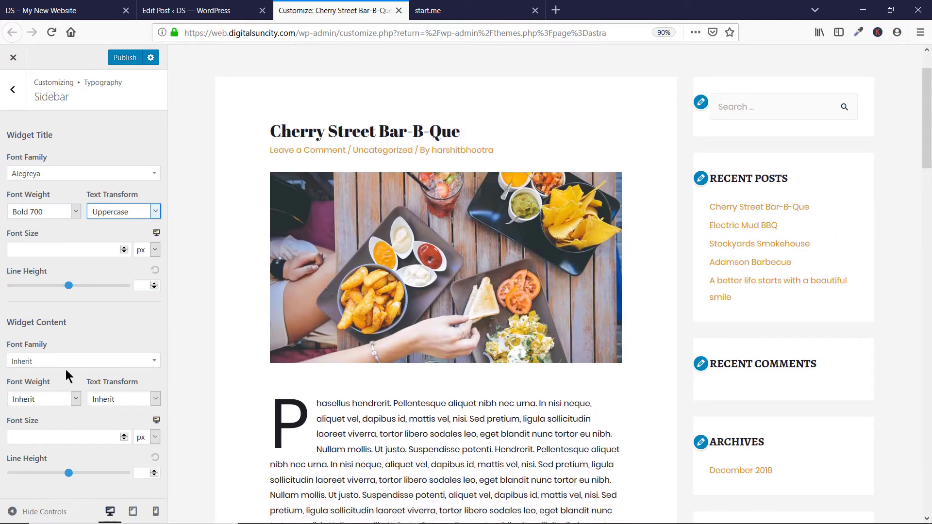
pyautogui.click(65, 367)
pyautogui.scroll(-4, 70, 409)
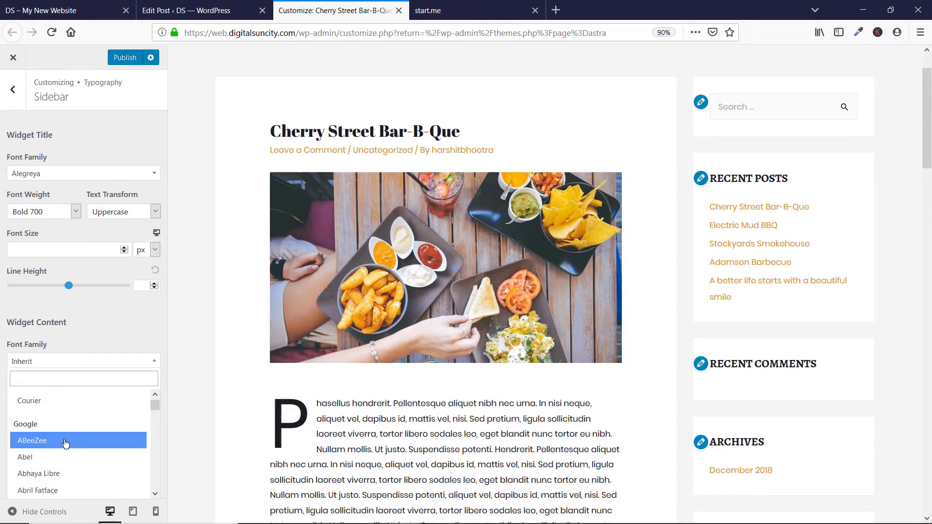
pyautogui.click(61, 458)
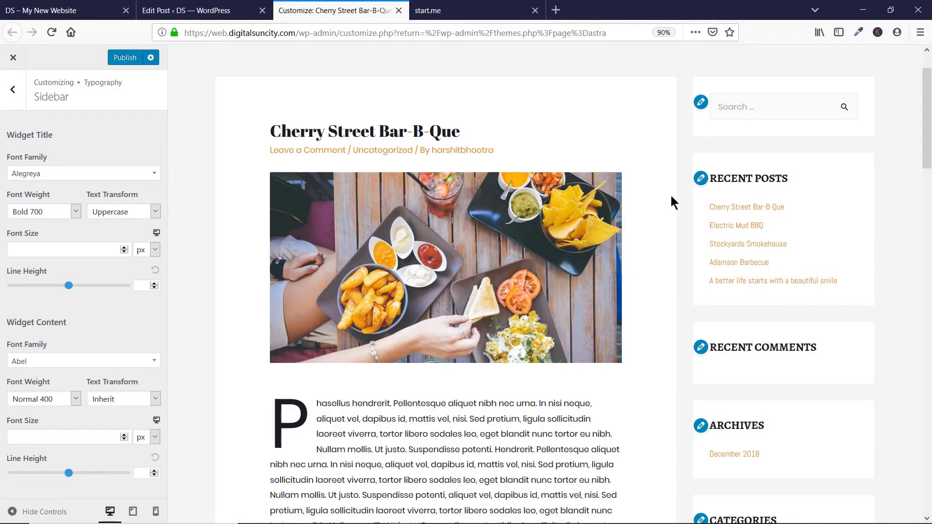
# Step: Open the Footer typography section and set the footer's font family to ABeeZee
pyautogui.click(15, 92)
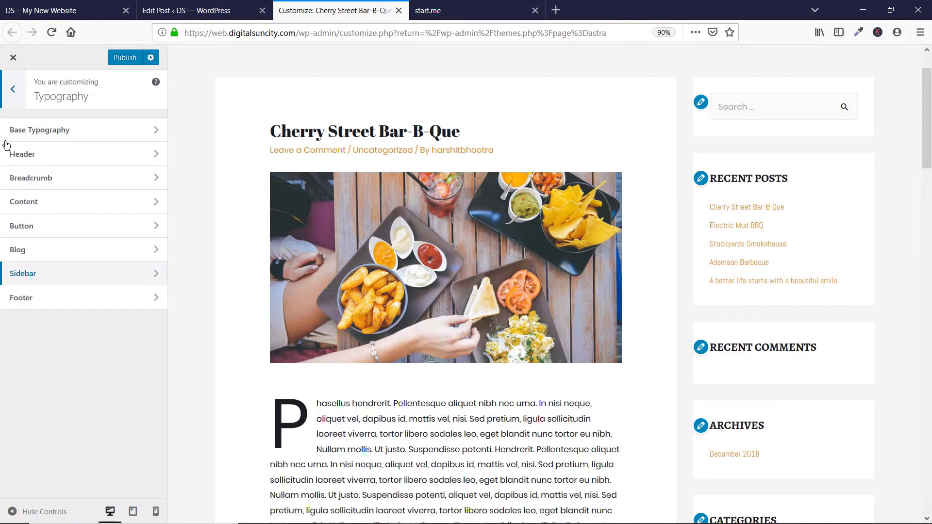
pyautogui.click(113, 310)
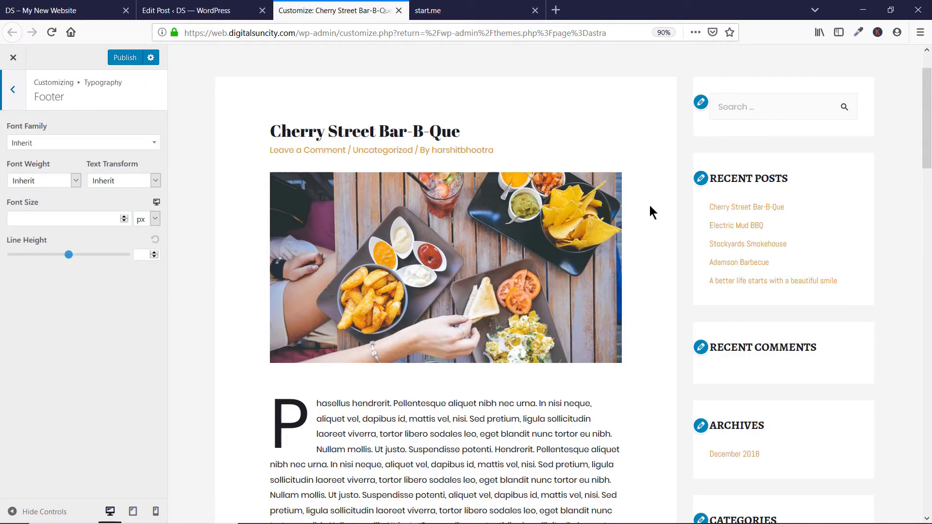
pyautogui.scroll(-15, 648, 203)
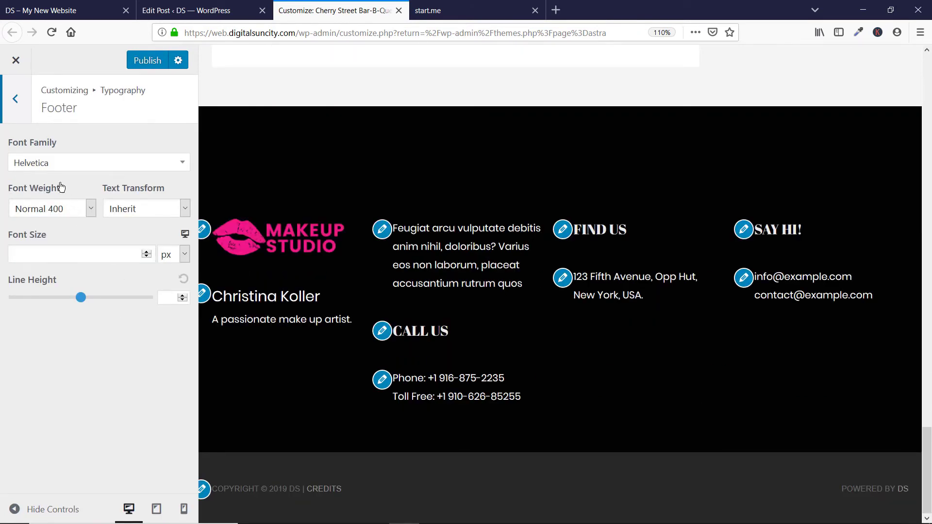
pyautogui.click(59, 166)
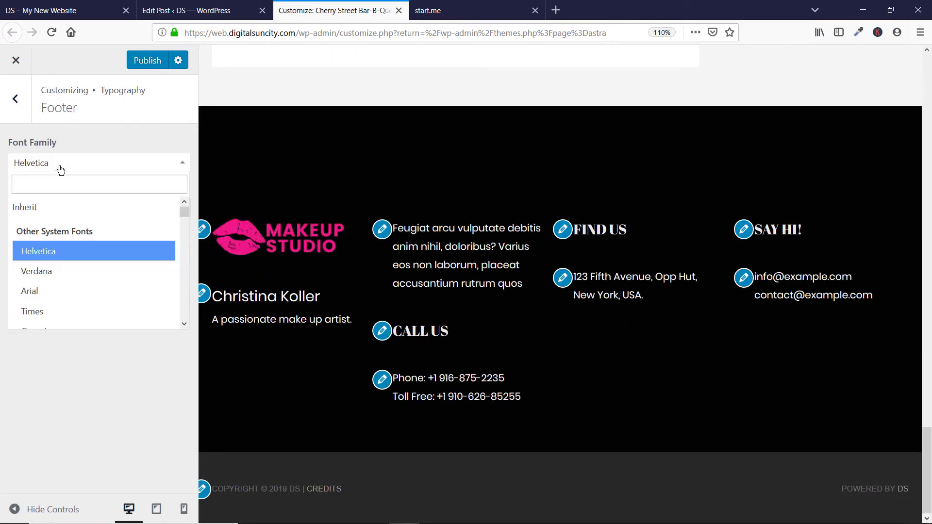
pyautogui.scroll(-3, 103, 280)
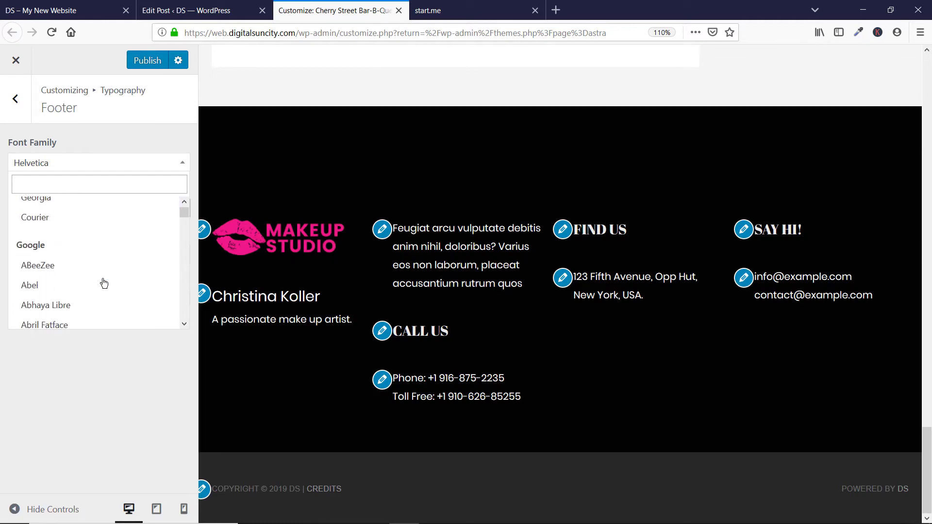
pyautogui.click(100, 266)
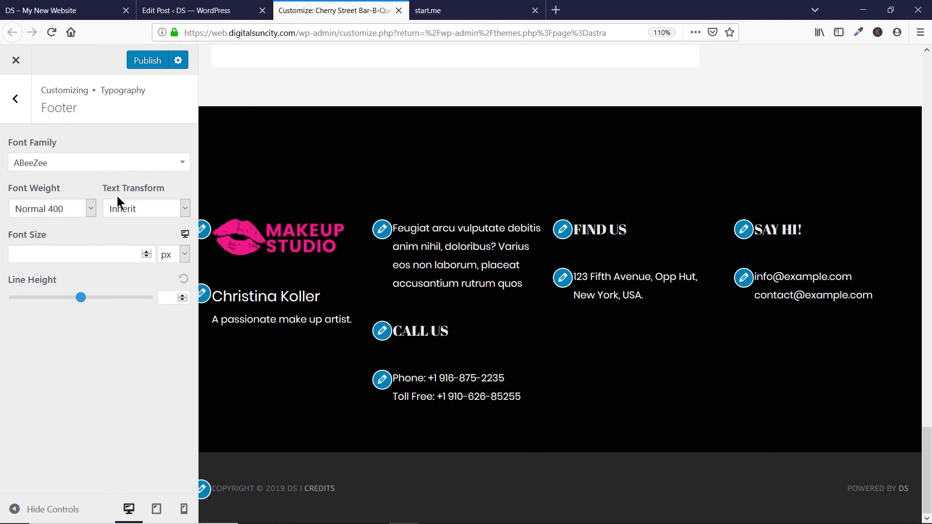
# Step: Change the footer's font family to Aleo and view the available text transform options
pyautogui.click(100, 163)
pyautogui.scroll(-5, 95, 257)
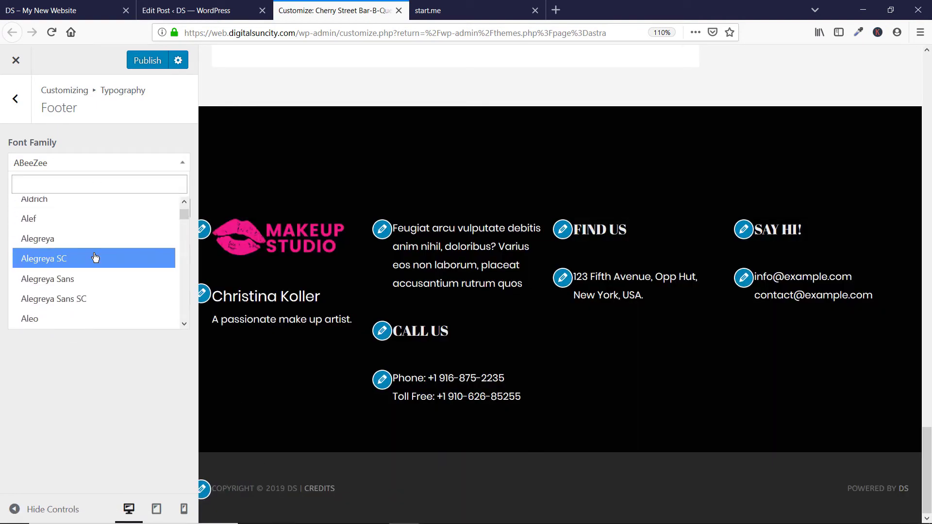
pyautogui.click(95, 256)
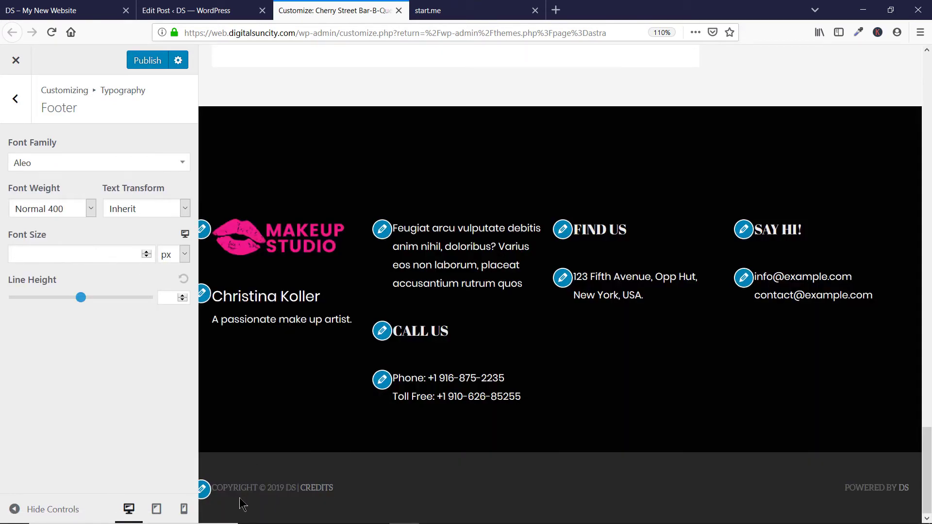
pyautogui.click(143, 210)
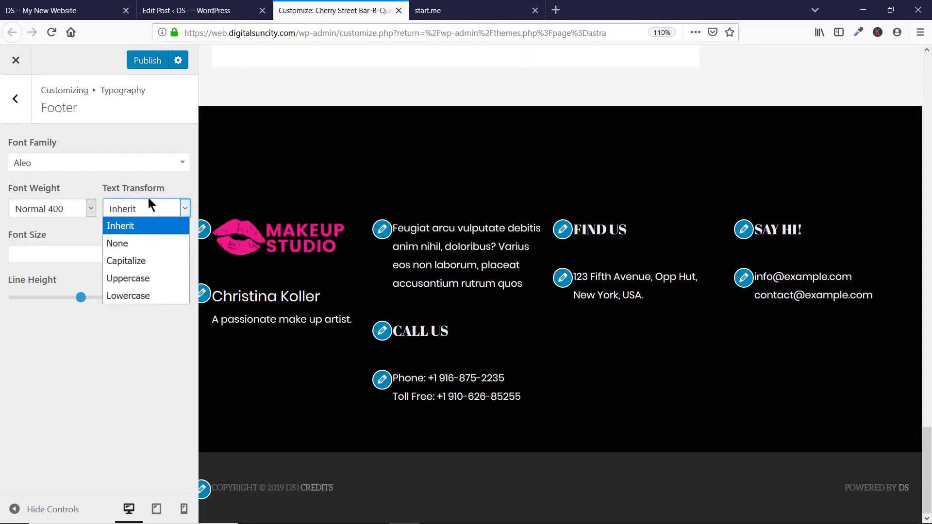
pyautogui.click(174, 187)
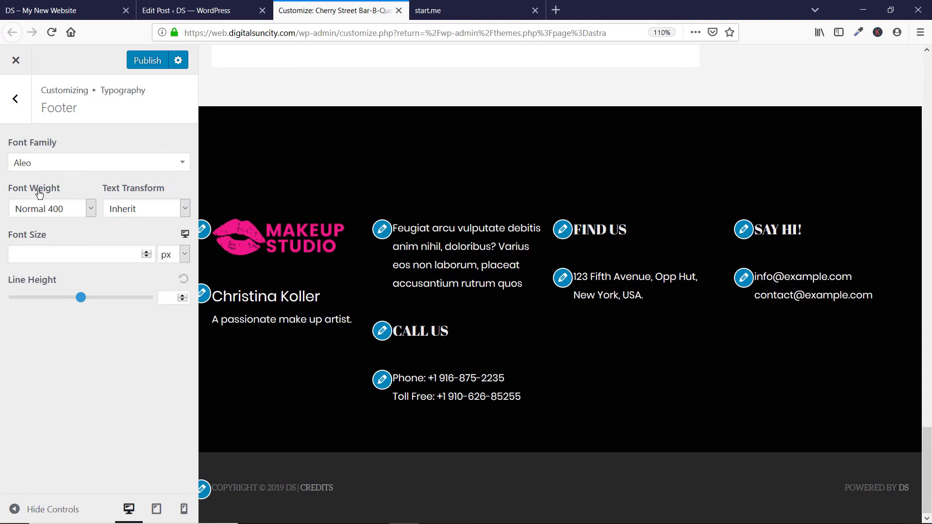
# Step: Set the footer's font size to 22 px and its line height to 1.14
pyautogui.click(52, 255)
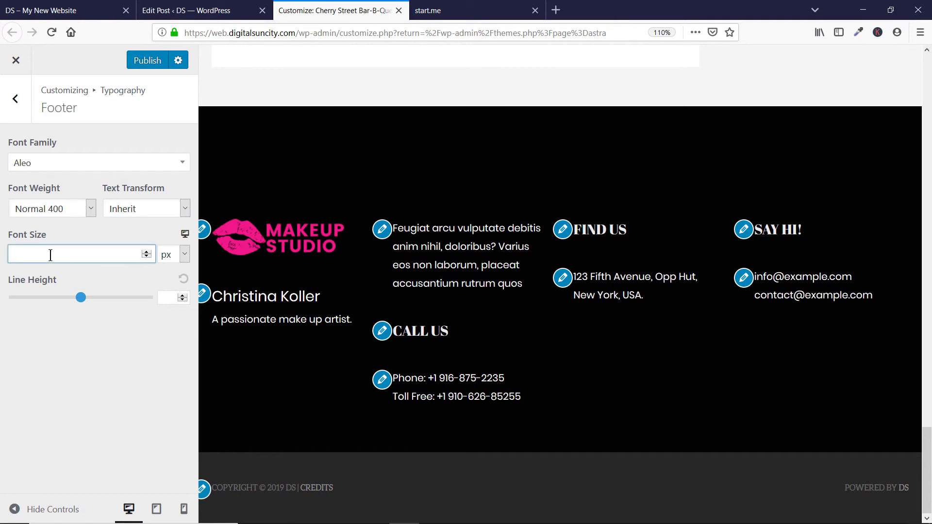
pyautogui.write('22')
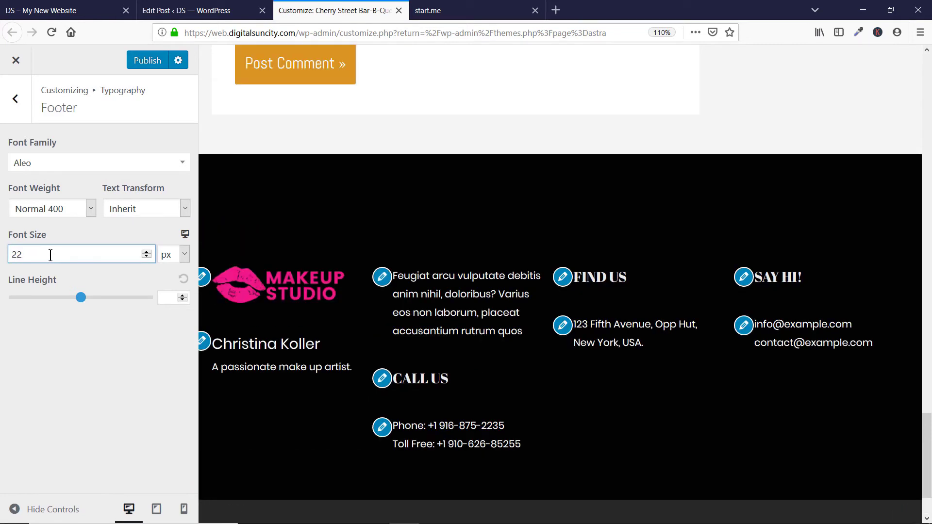
pyautogui.scroll(-2, 444, 267)
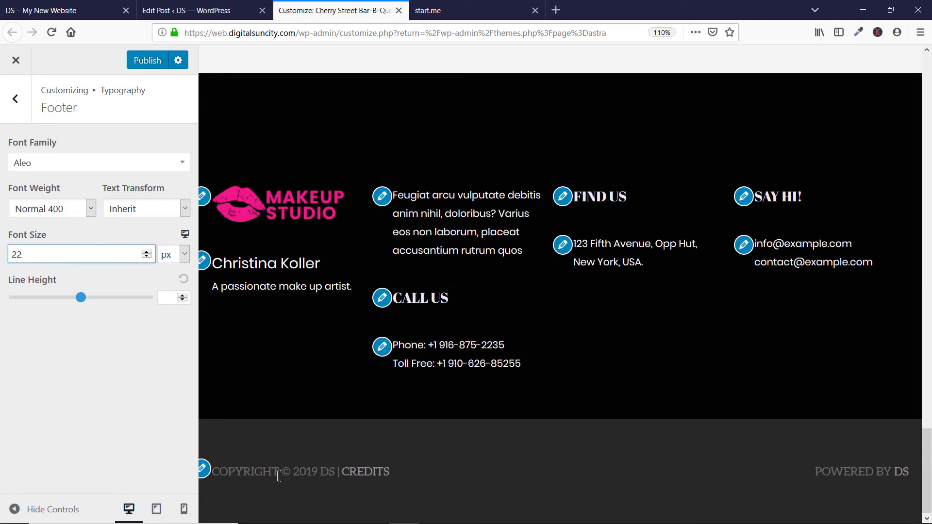
pyautogui.moveTo(81, 297); pyautogui.dragTo(19, 296)
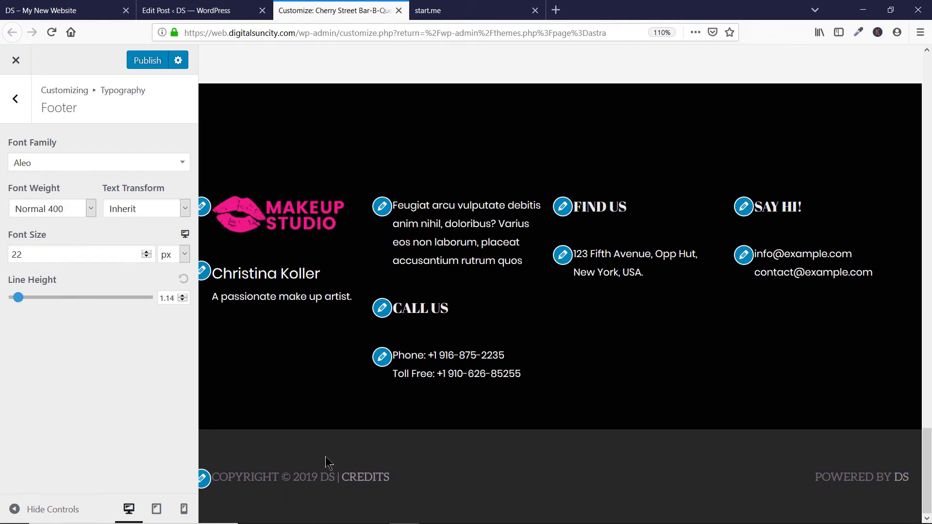
# Step: Return to the Typography section list and publish the customized typography settings
pyautogui.hotkey('ctrl', '-')
pyautogui.hotkey('ctrl', '-')
pyautogui.hotkey('ctrl', '-')
pyautogui.hotkey('ctrl', '-')
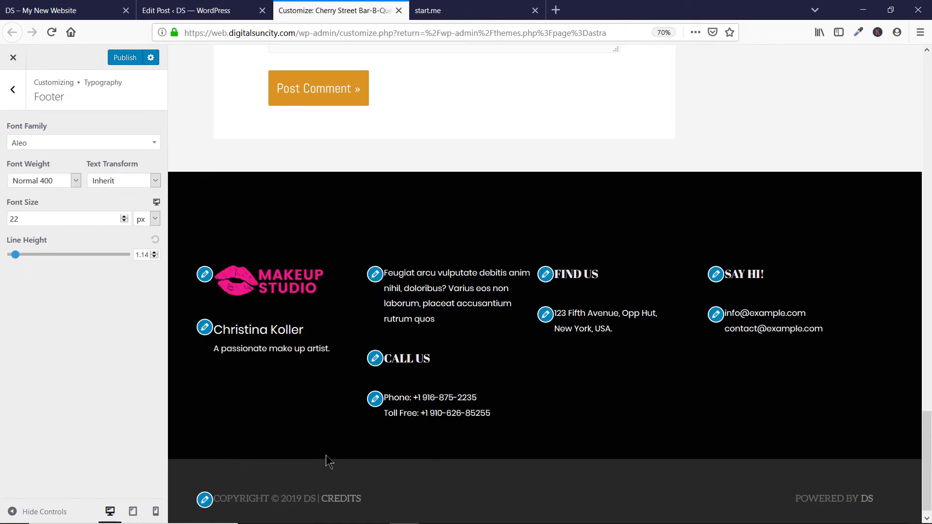
pyautogui.scroll(8, 311, 437)
pyautogui.click(10, 76)
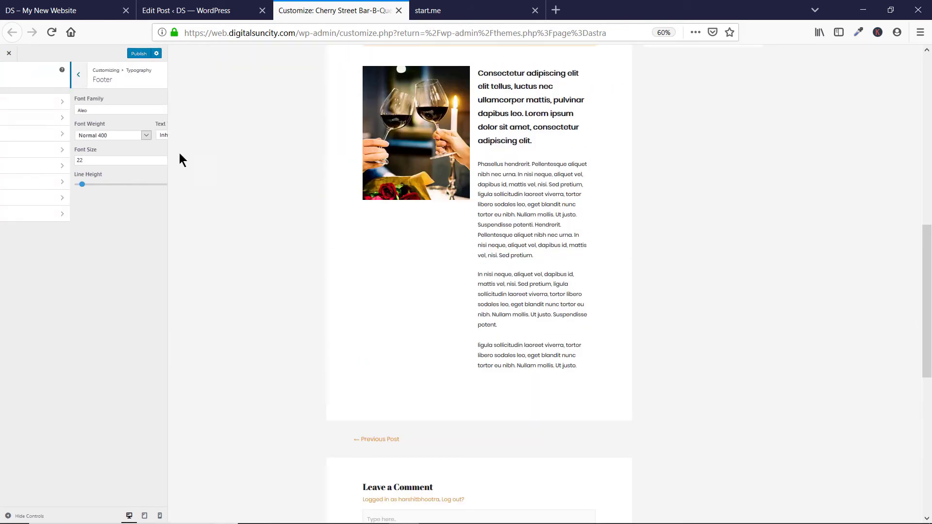
pyautogui.hotkey('ctrl', '+')
pyautogui.hotkey('ctrl', '+')
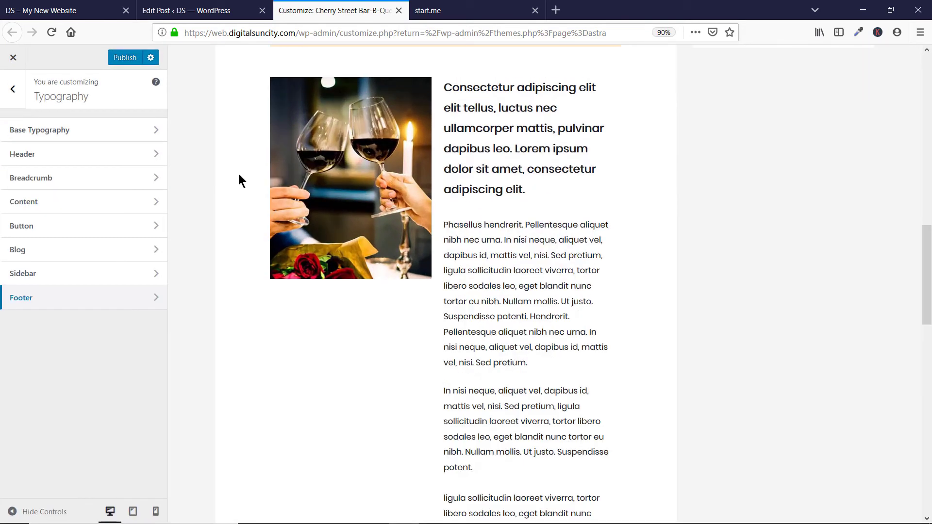
pyautogui.click(130, 58)
# Step: Copy the site's base address and load the live home page in the start.me tab
pyautogui.moveTo(296, 34); pyautogui.dragTo(181, 43)
pyautogui.rightClick(231, 33)
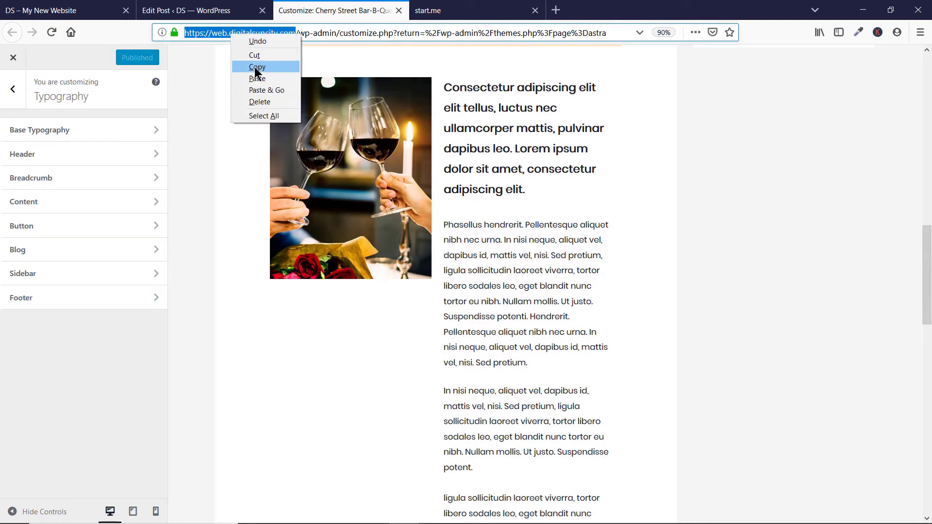
pyautogui.click(254, 66)
pyautogui.click(505, 9)
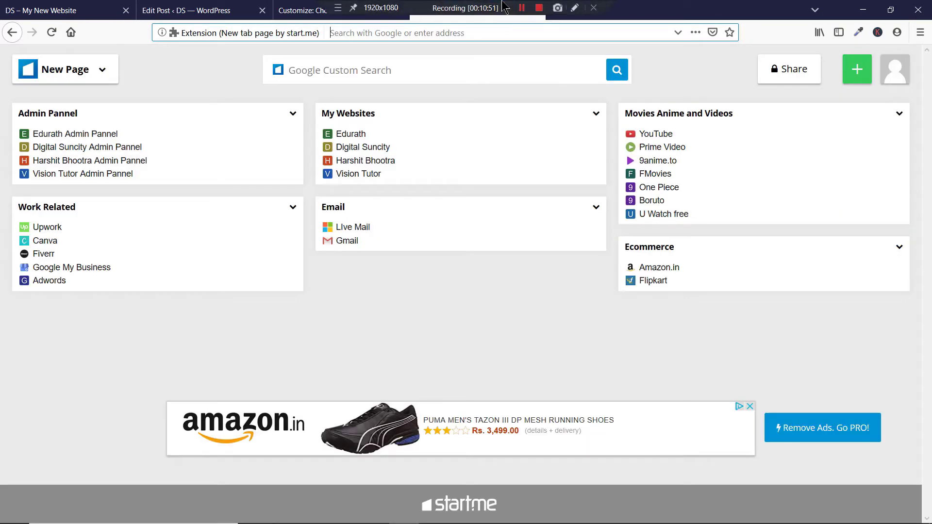
pyautogui.hotkey('ctrl', 'v')
pyautogui.press('Return')
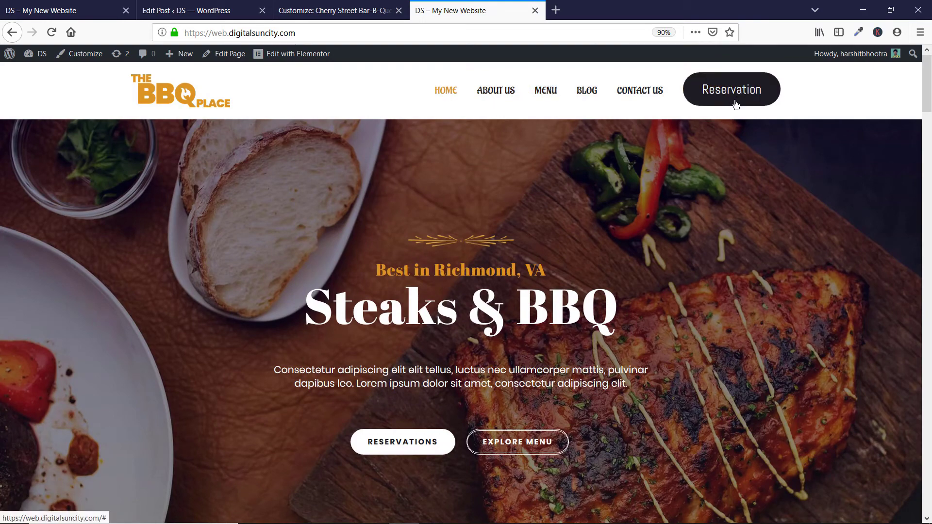
# Step: Look through the live home page and examine the font of the footer's copyright line
pyautogui.scroll(-15, 736, 102)
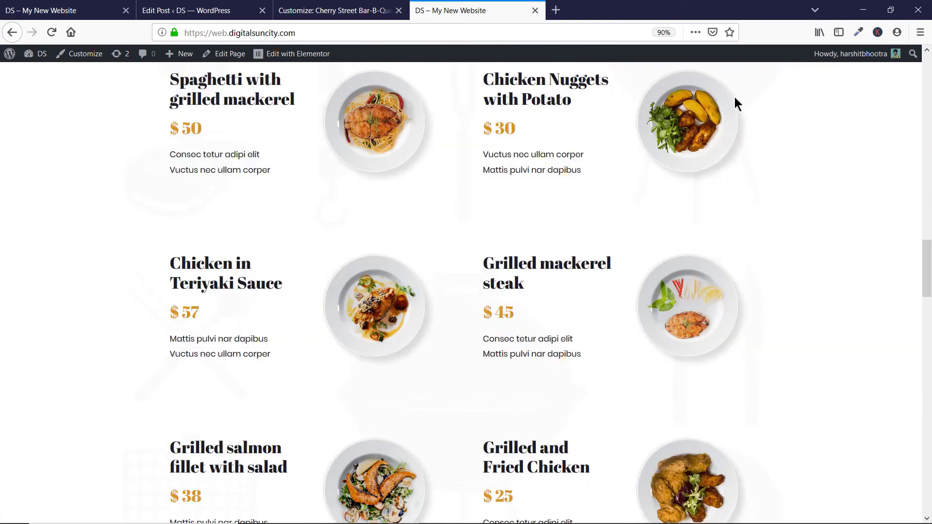
pyautogui.scroll(-20, 735, 97)
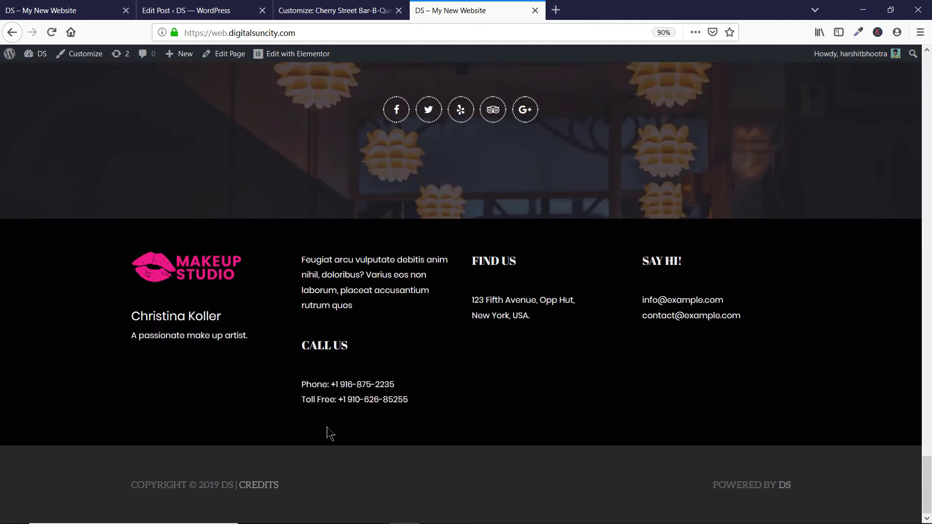
pyautogui.moveTo(144, 487); pyautogui.dragTo(221, 486)
pyautogui.click(302, 483)
pyautogui.scroll(10, 173, 318)
pyautogui.scroll(10, 173, 318)
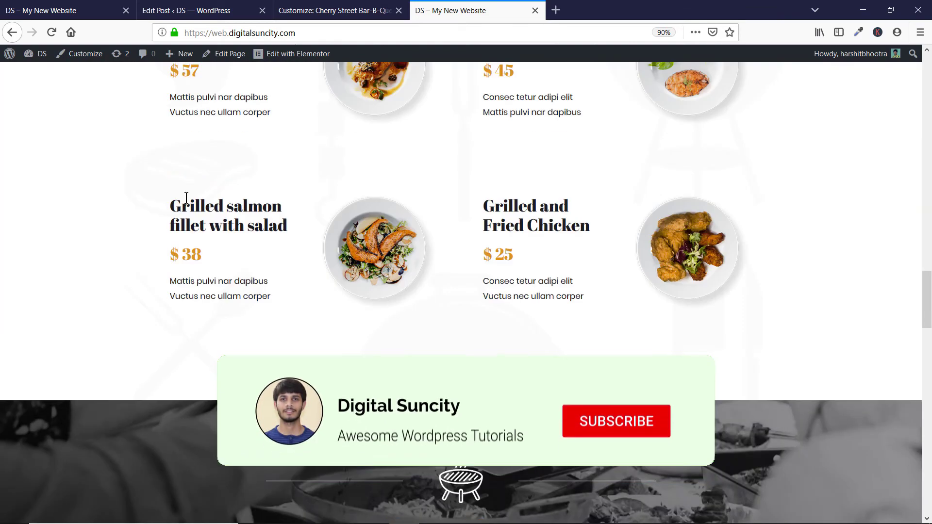
pyautogui.scroll(15, 204, 190)
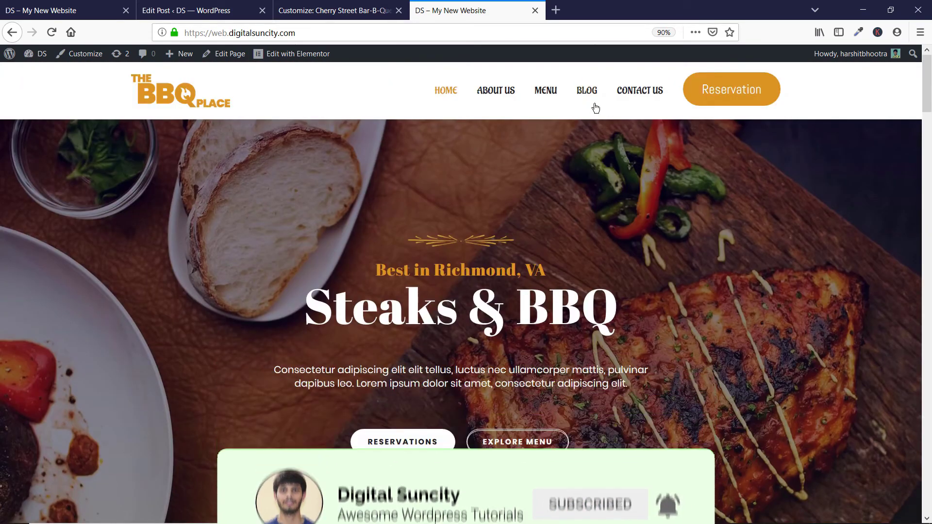
# Step: Open the Cherry Street Bar-B-Que post from the live blog page and examine its sidebar widgets and footer
pyautogui.click(593, 99)
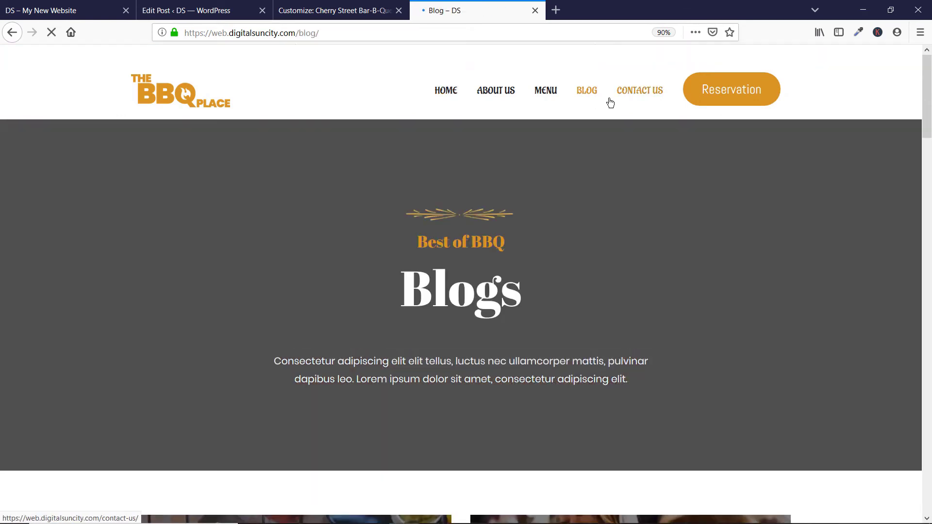
pyautogui.scroll(-5, 653, 313)
pyautogui.click(258, 274)
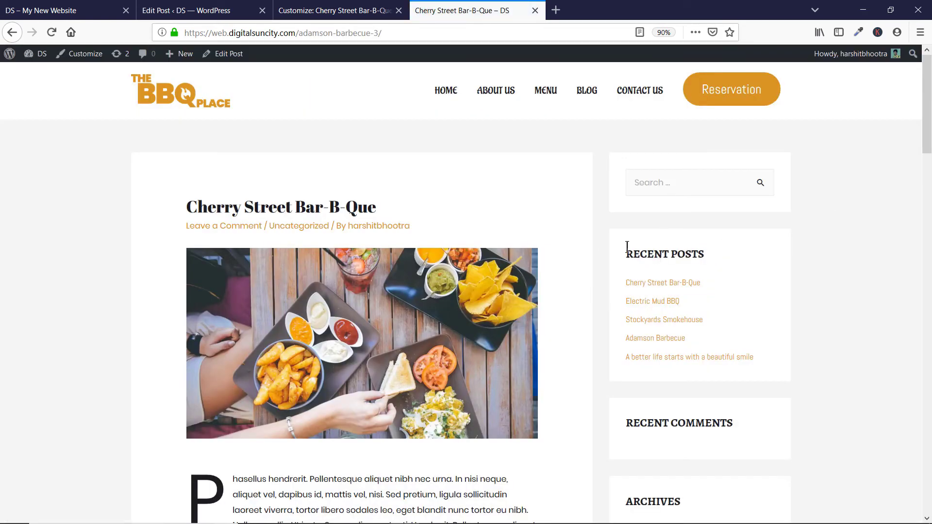
pyautogui.moveTo(625, 247); pyautogui.dragTo(767, 335)
pyautogui.click(764, 329)
pyautogui.scroll(-20, 329, 201)
pyautogui.scroll(-5, 329, 201)
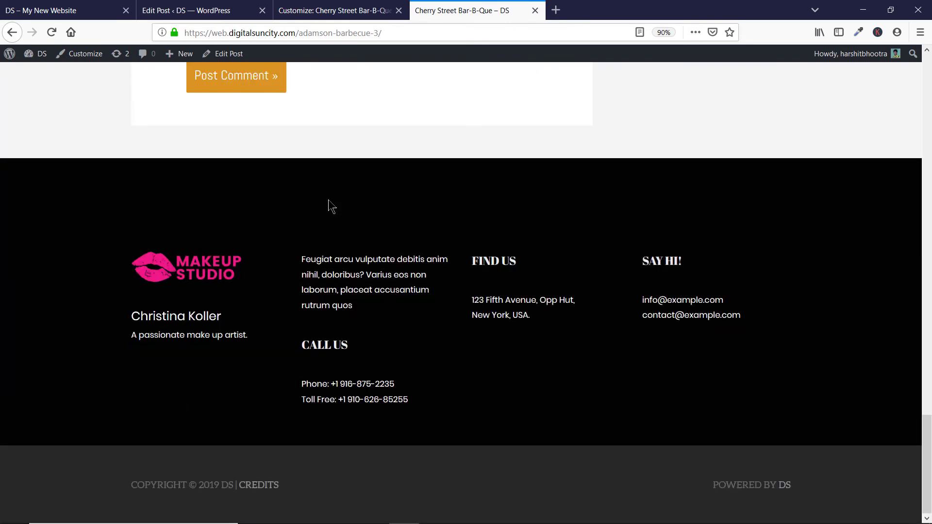